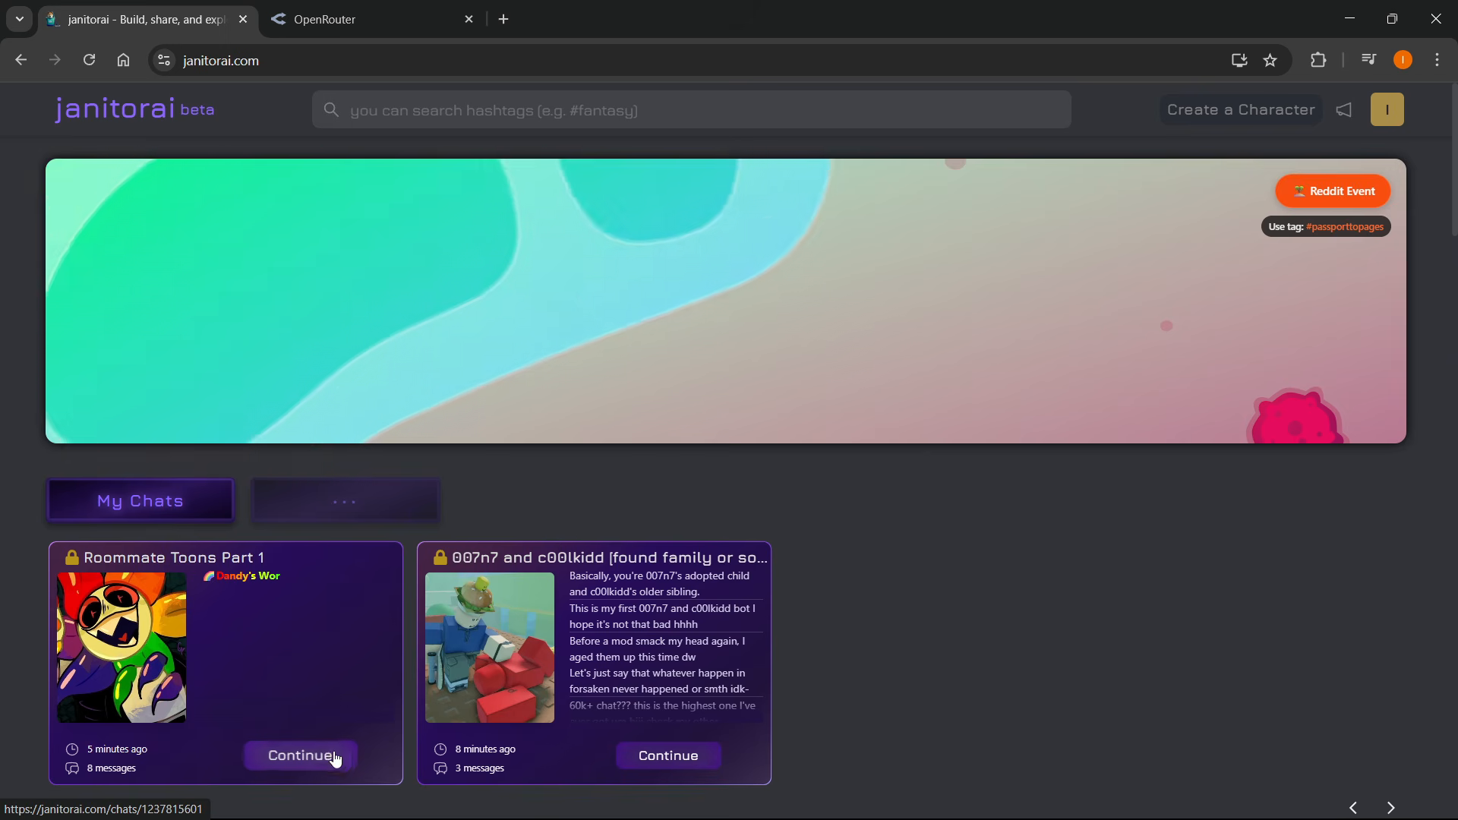
# Open the Roommate Toons Part 1 chat from the recent chats.
pyautogui.click(331, 758)
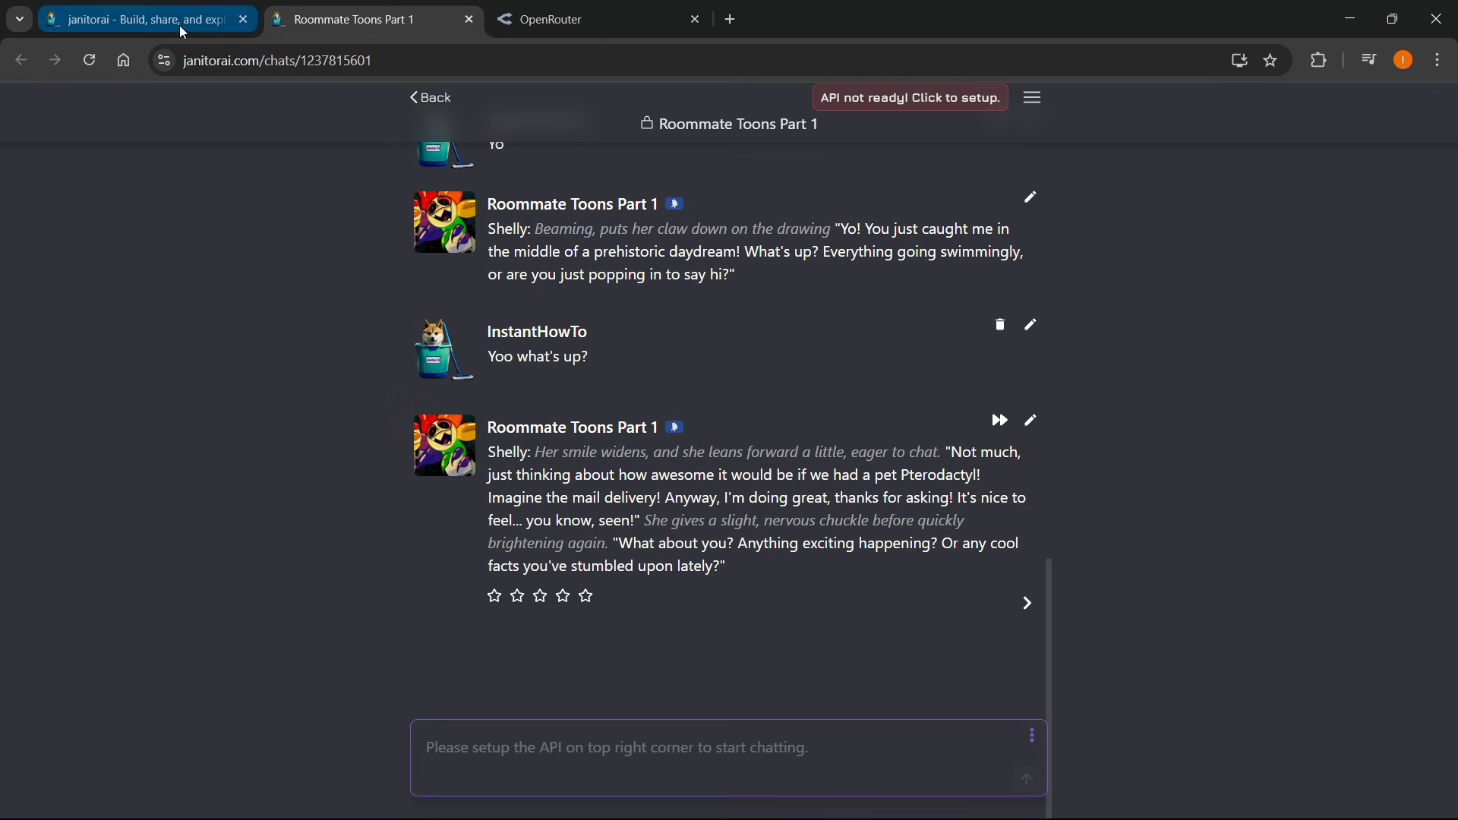
# Open the 007n7 and c00lkidd chat, view its API settings, and close that chat.
pyautogui.click(138, 21)
pyautogui.click(657, 760)
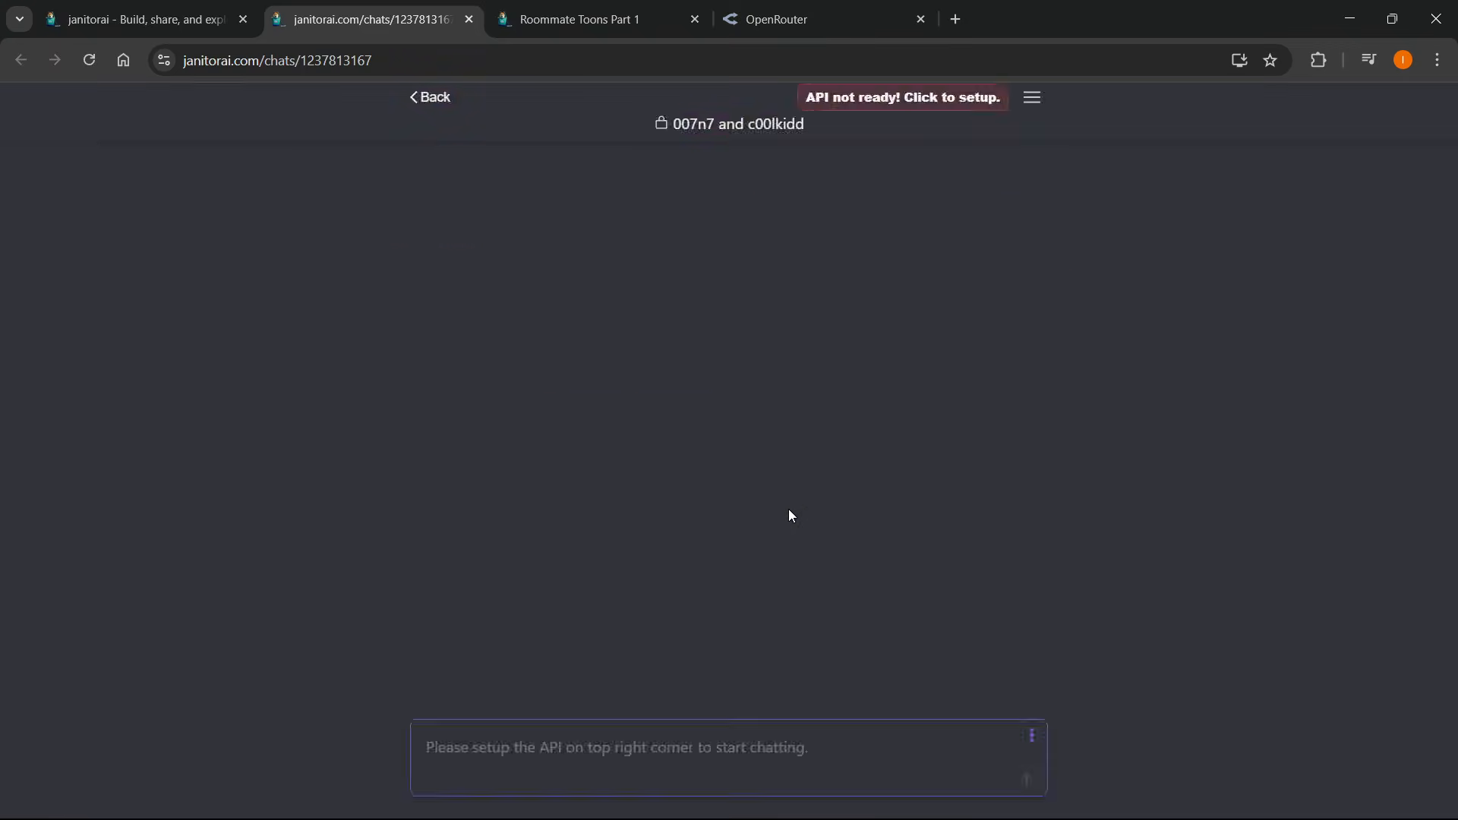
pyautogui.click(948, 107)
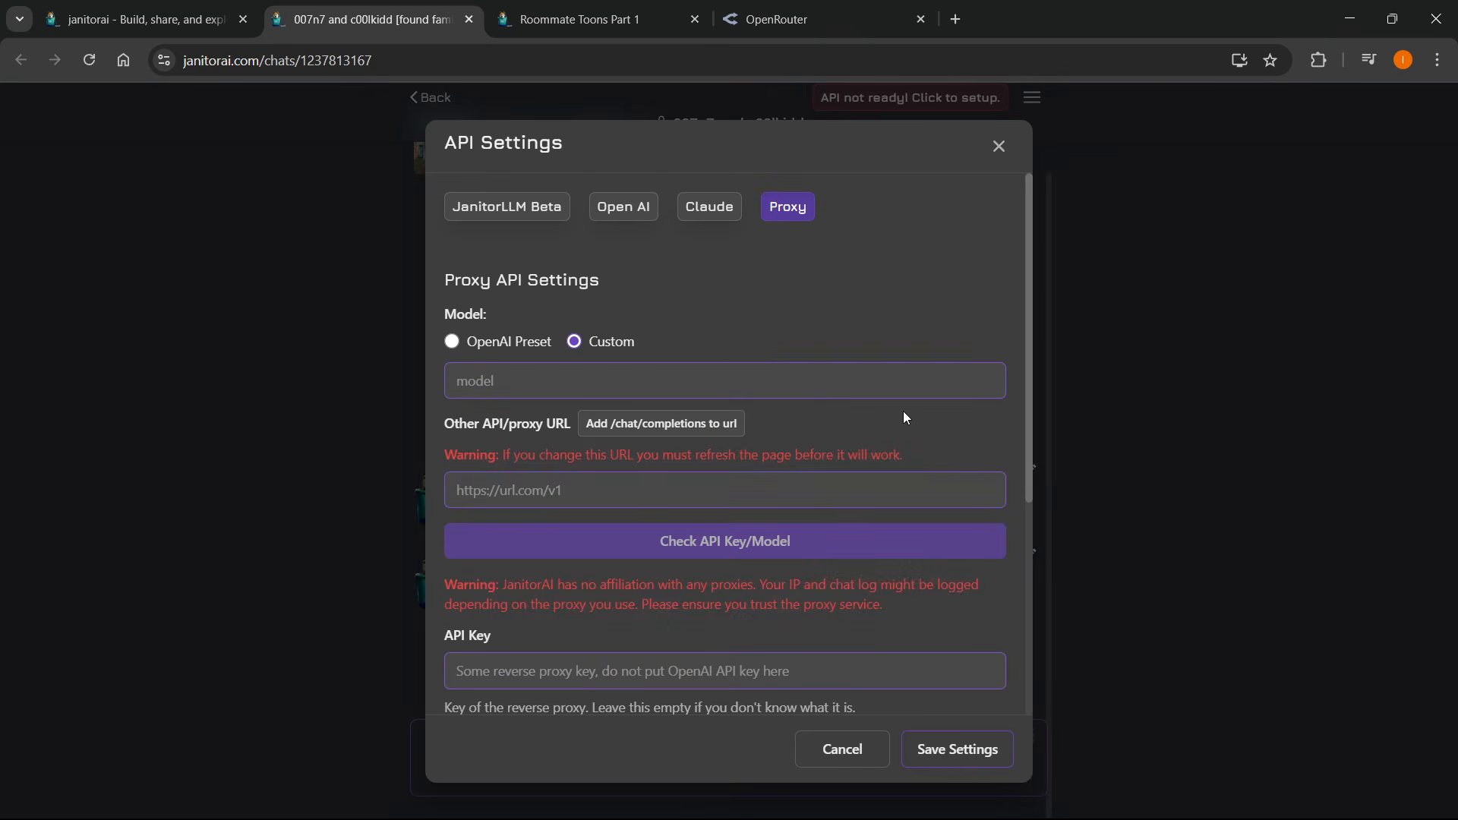
pyautogui.click(1000, 147)
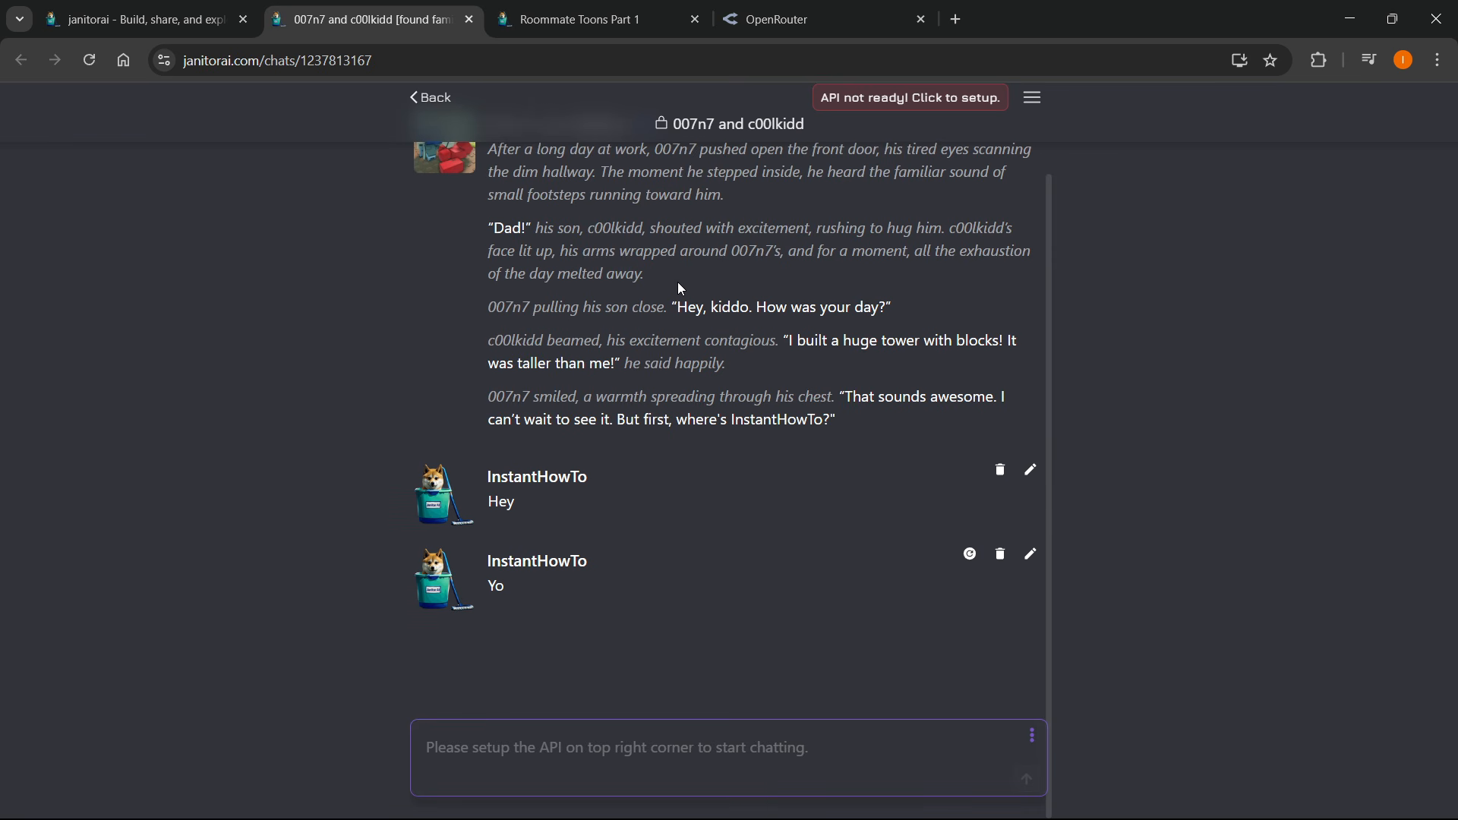
pyautogui.middleClick(357, 7)
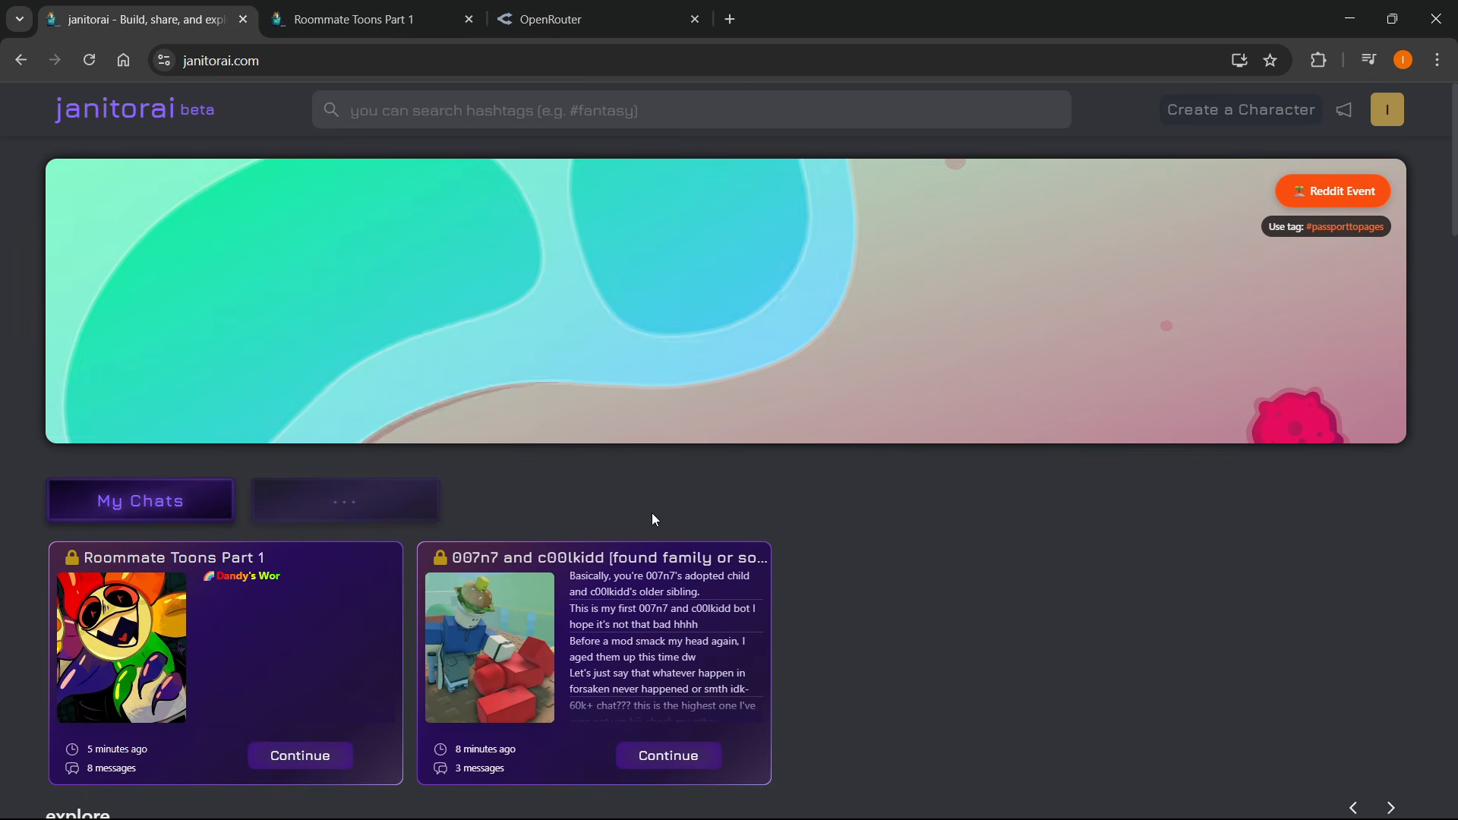
# Return to the Roommate Toons Part 1 chat and open its API settings.
pyautogui.click(410, 9)
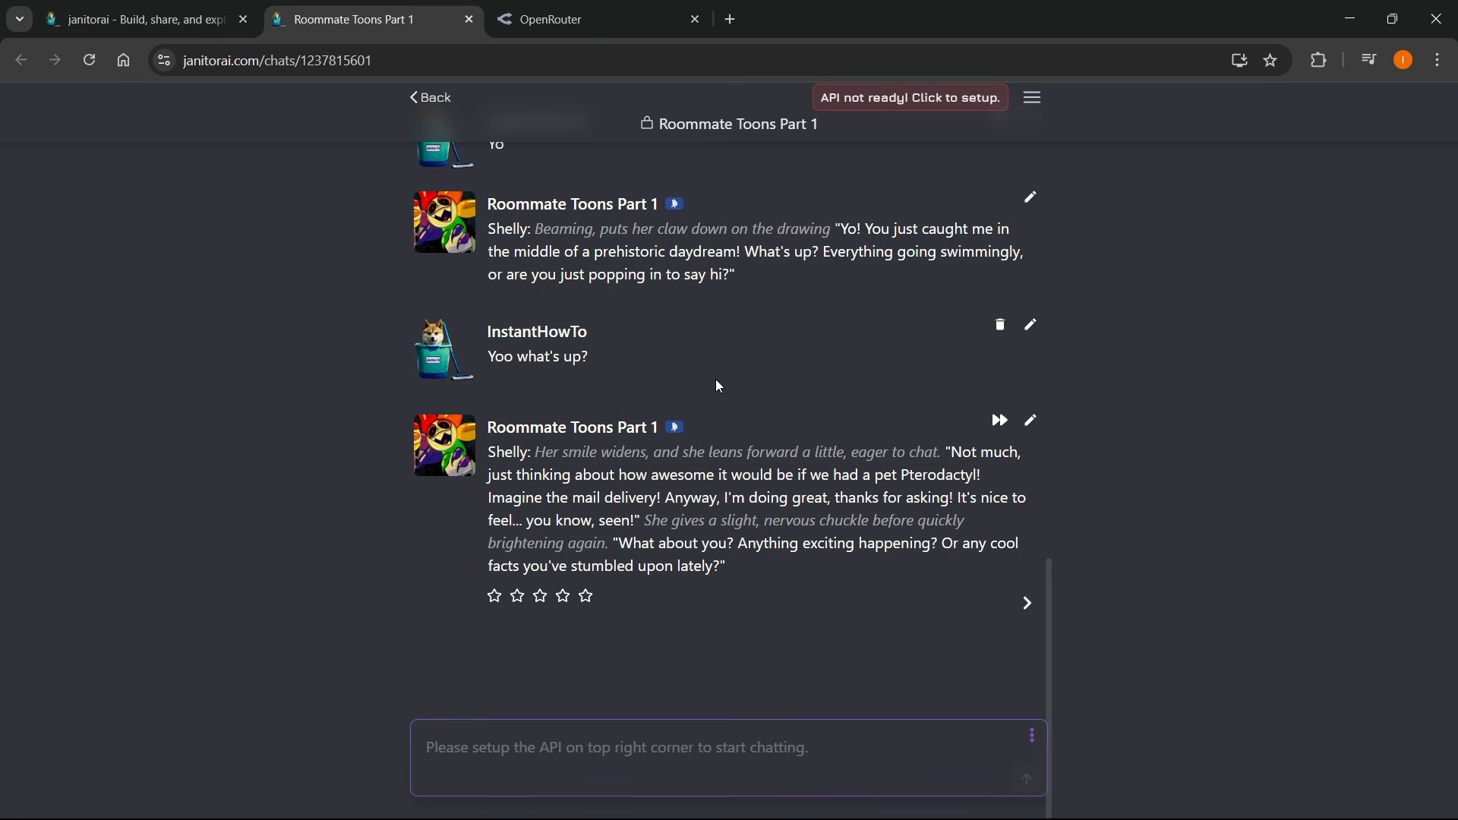
pyautogui.click(1034, 100)
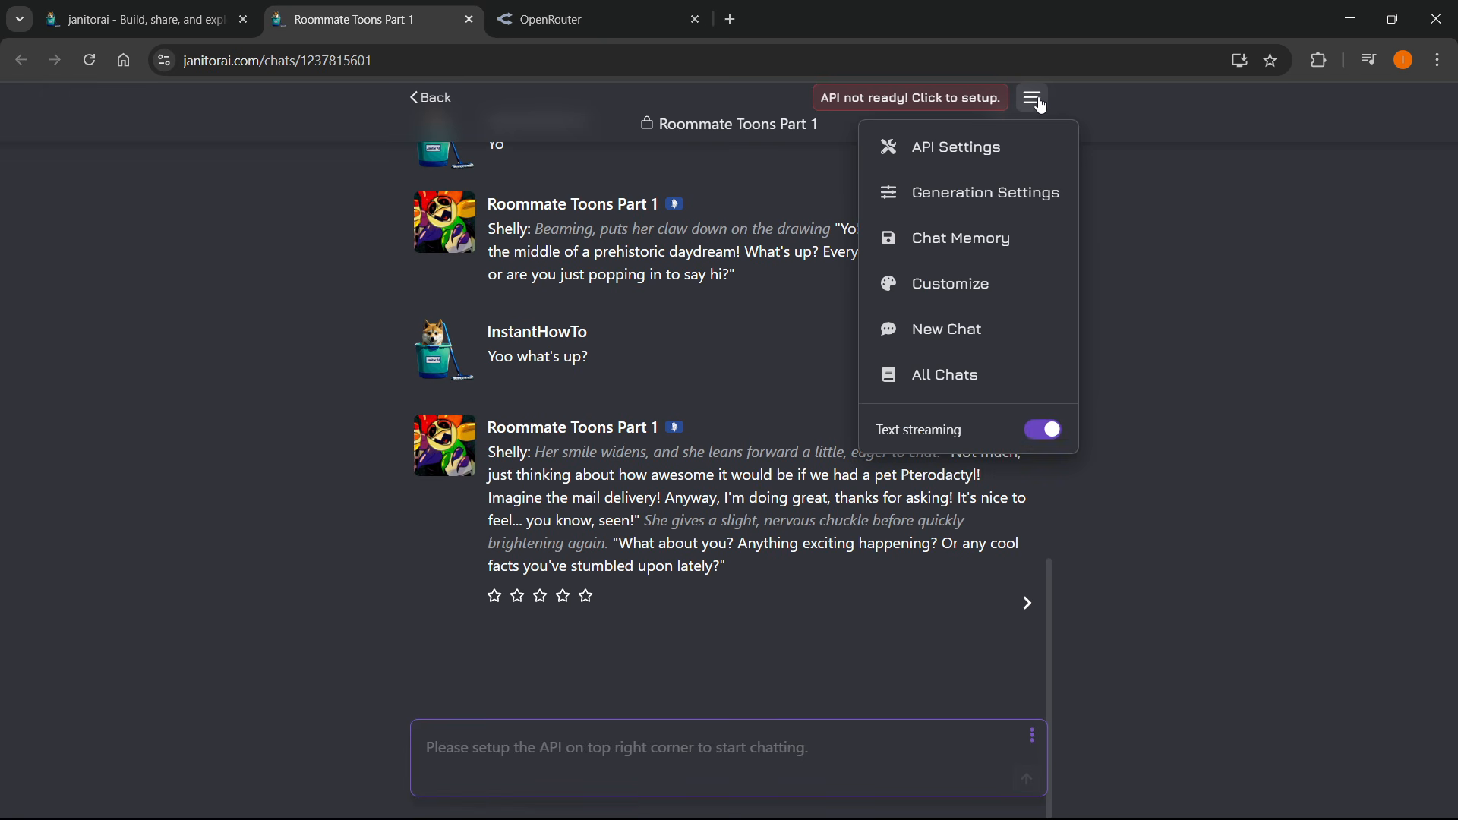
pyautogui.click(993, 147)
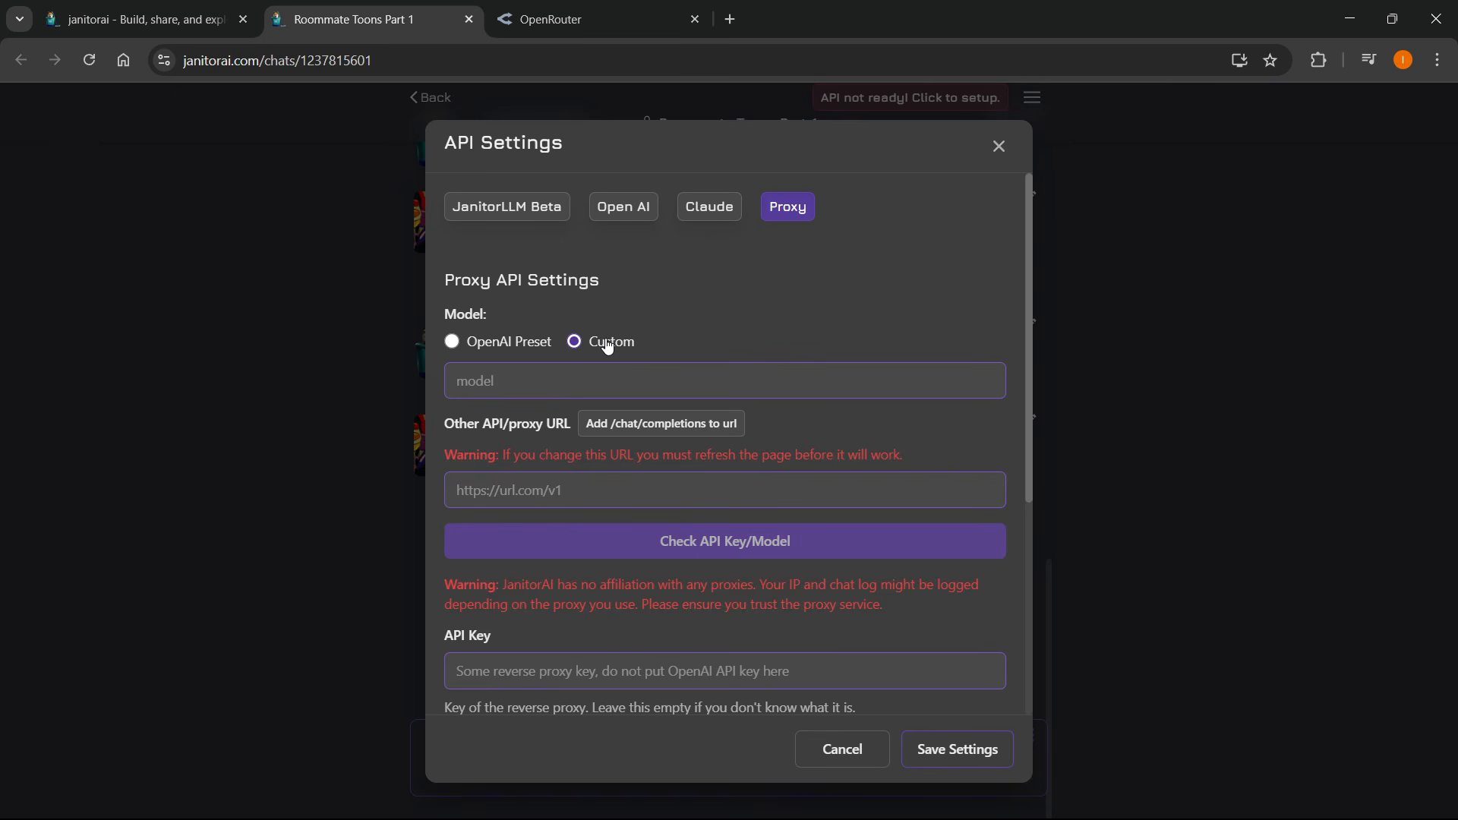
# Switch to OpenRouter, search for "deepseek", and open the DeepSeek V3 Base (free) model page.
pyautogui.click(578, 19)
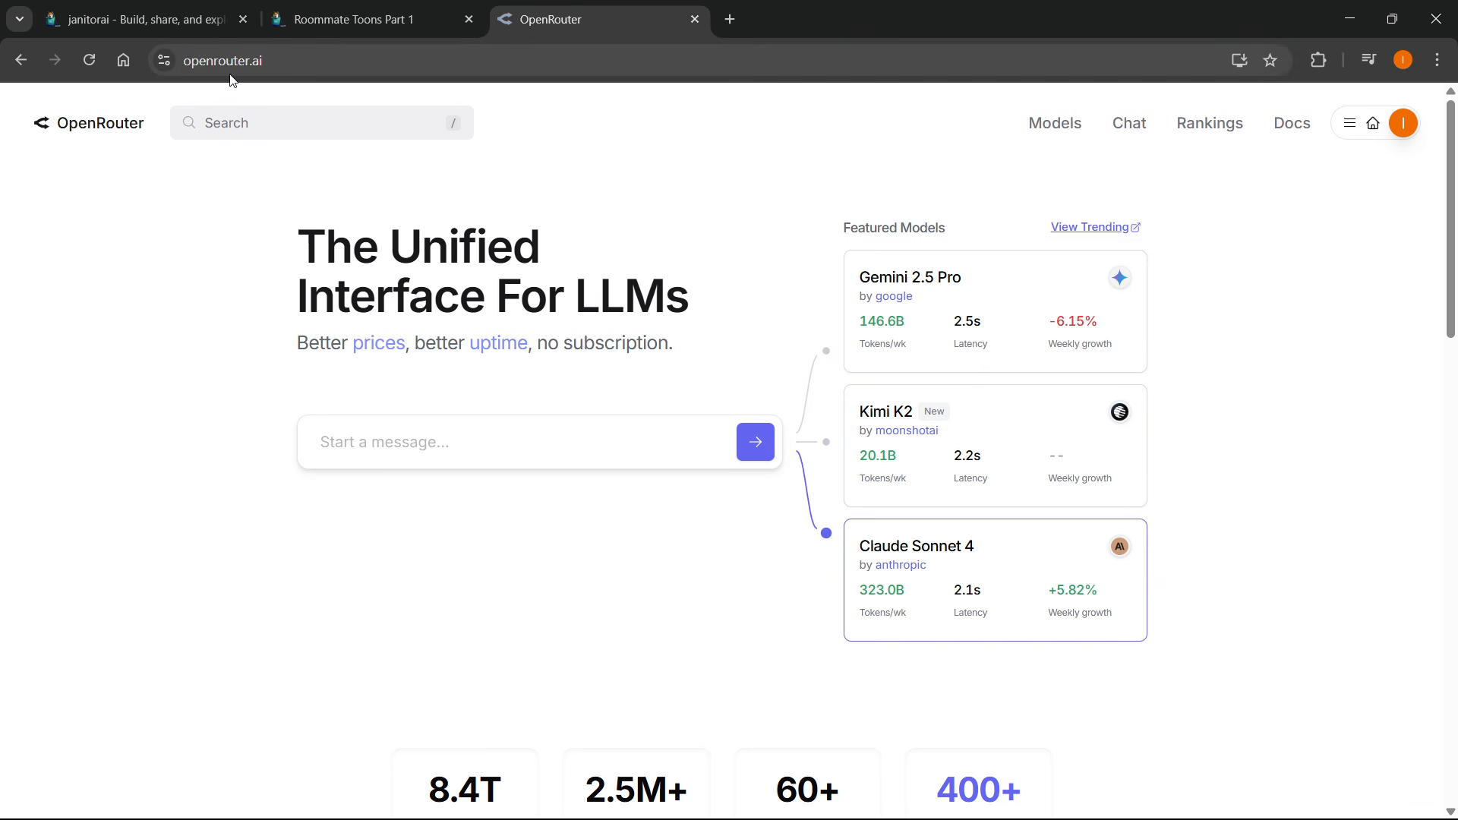
pyautogui.moveTo(1384, 110)
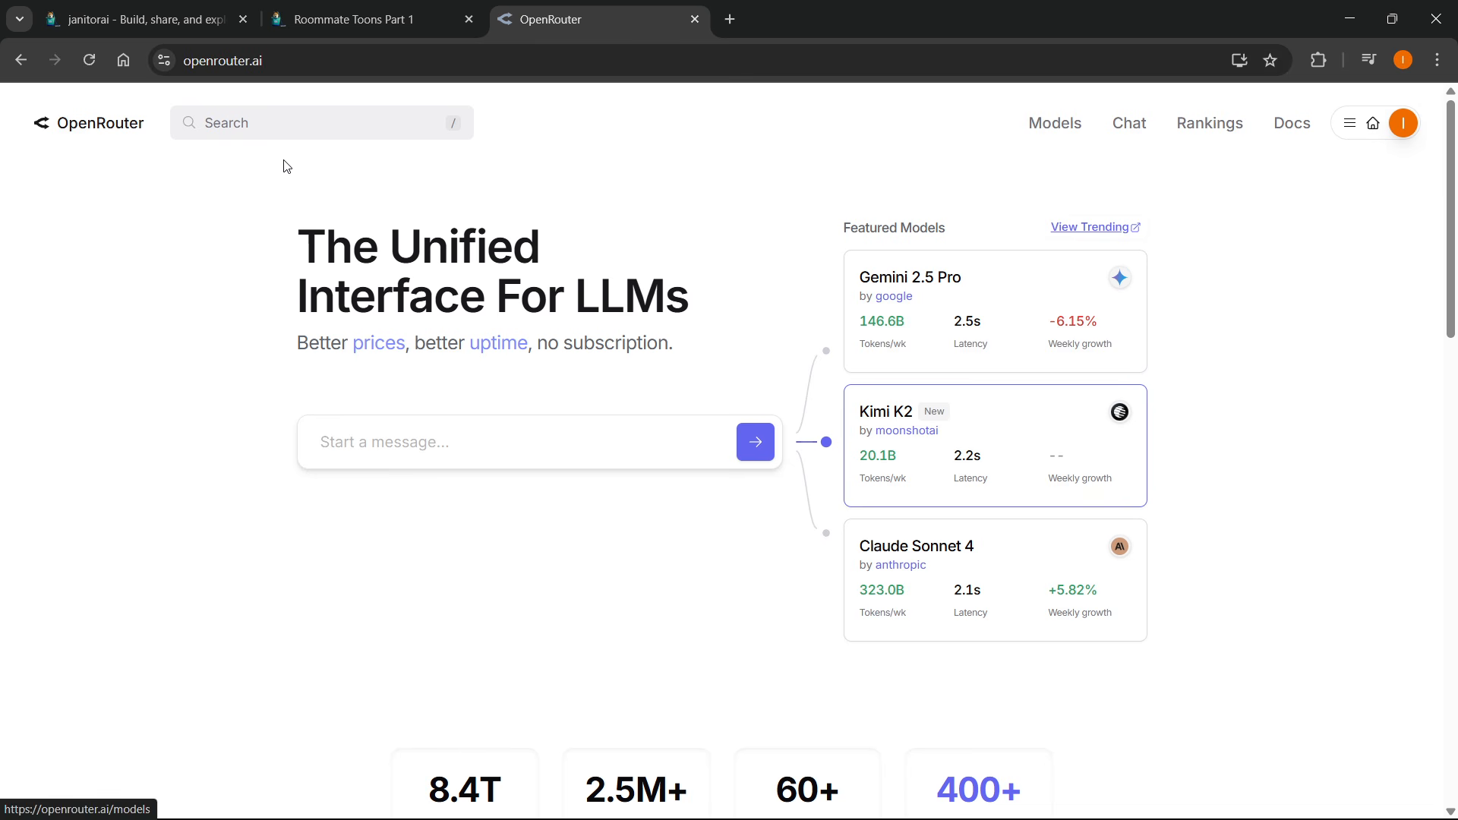
pyautogui.click(237, 130)
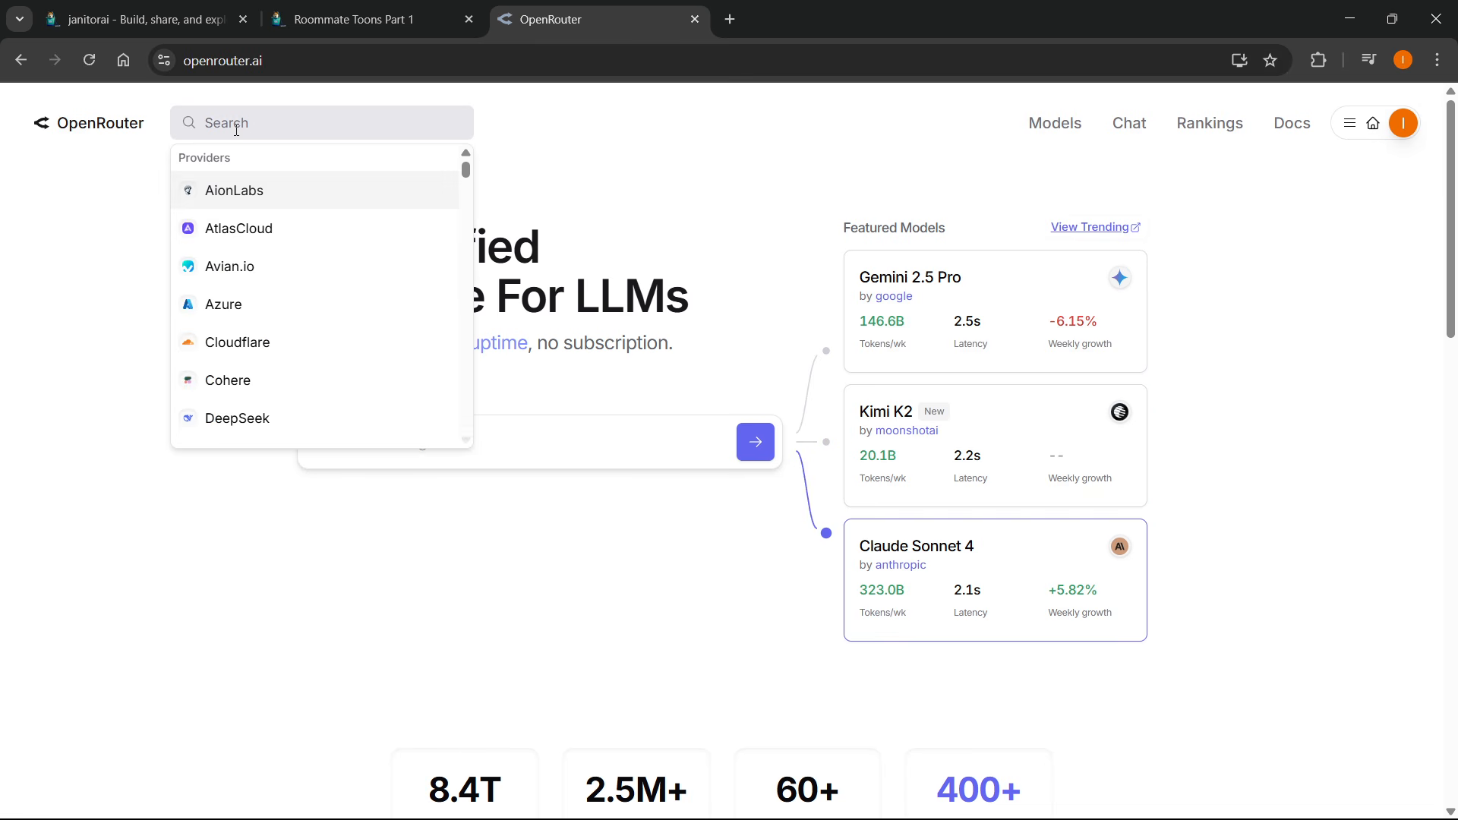
pyautogui.write('deepseek')
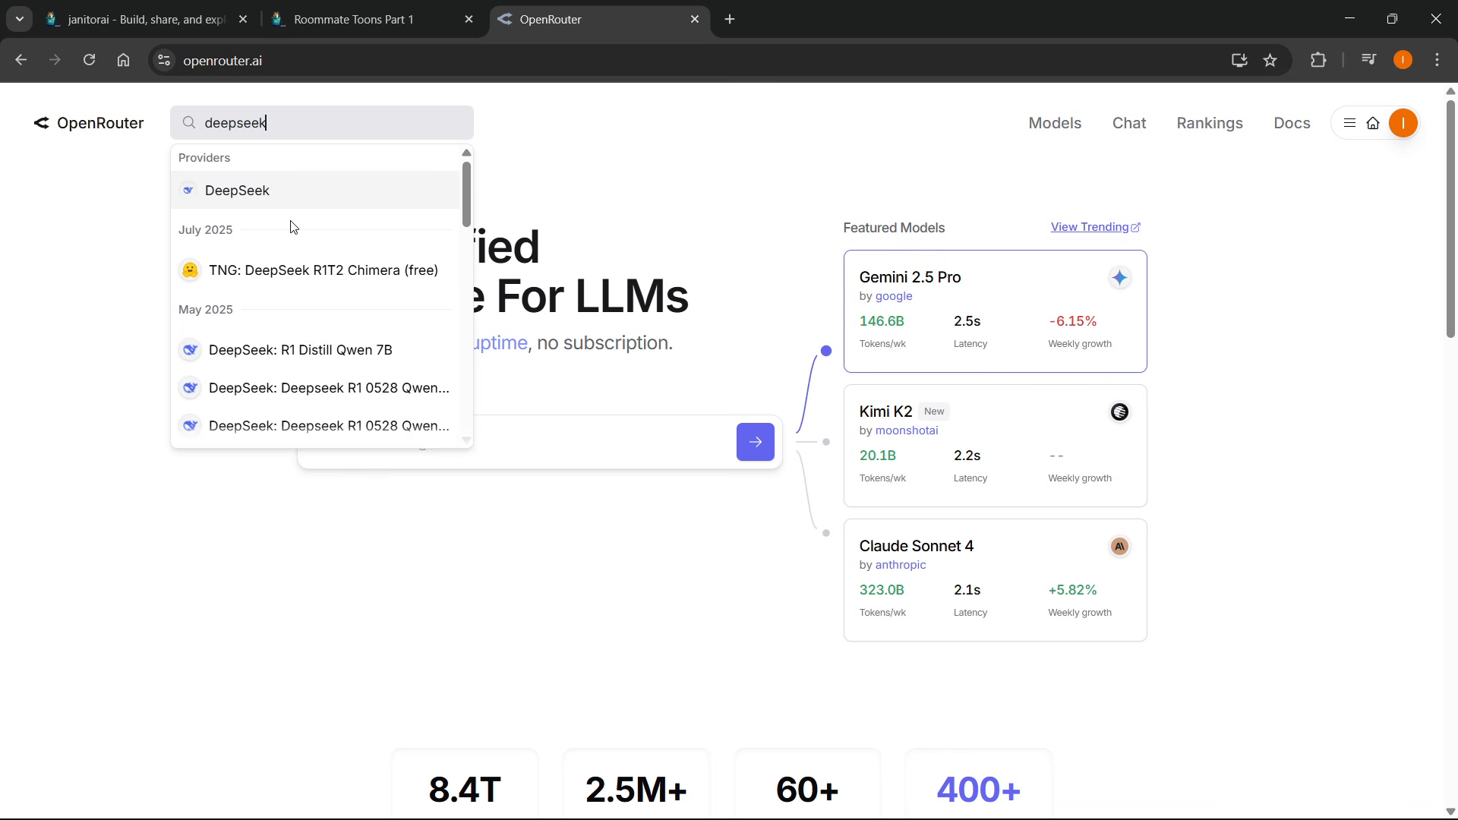
pyautogui.scroll(-3, 293, 232)
pyautogui.scroll(-2, 293, 244)
pyautogui.scroll(3, 294, 244)
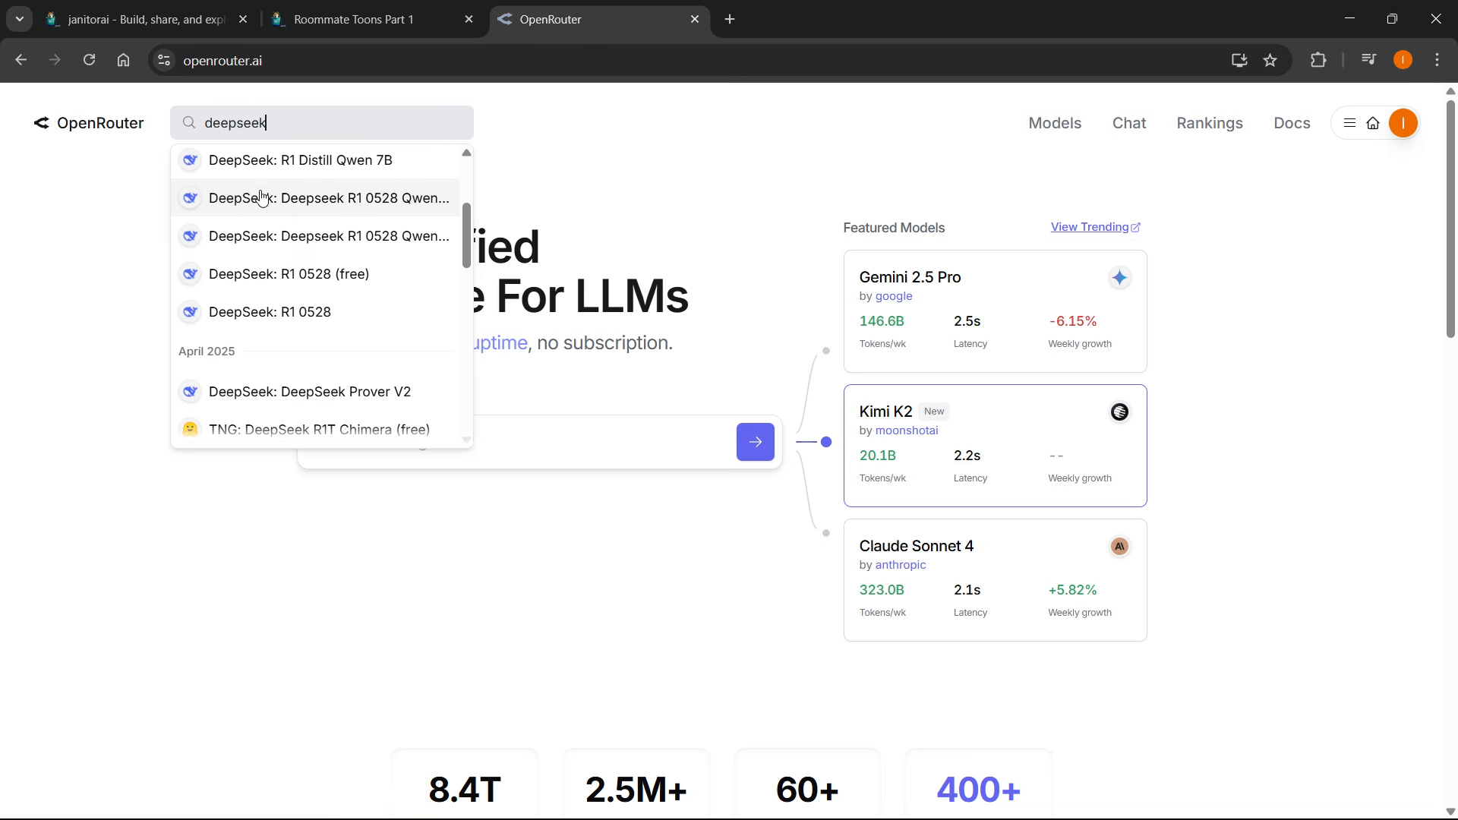
pyautogui.scroll(-2, 297, 258)
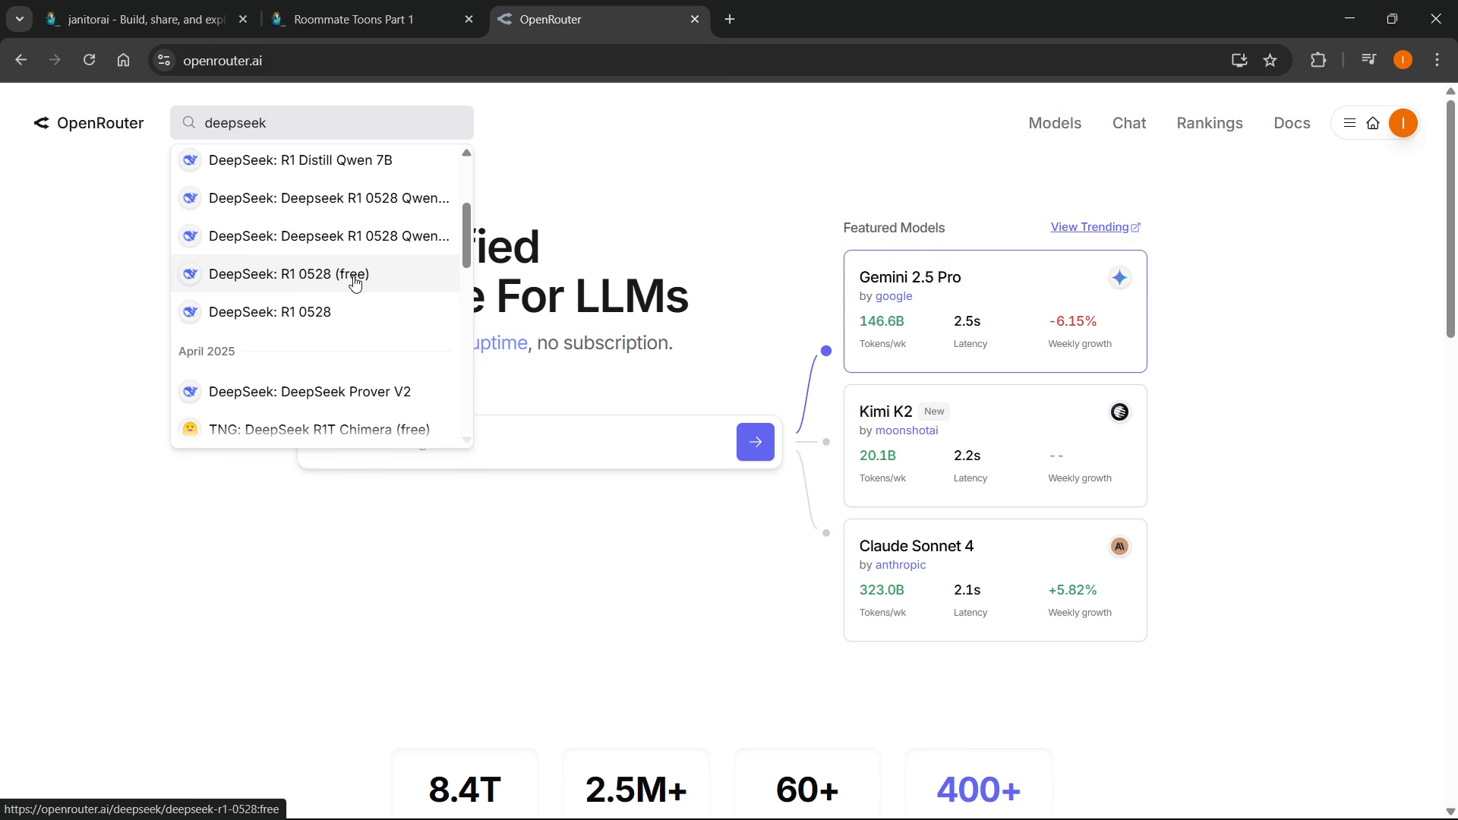
pyautogui.scroll(-3, 349, 278)
pyautogui.scroll(1, 309, 300)
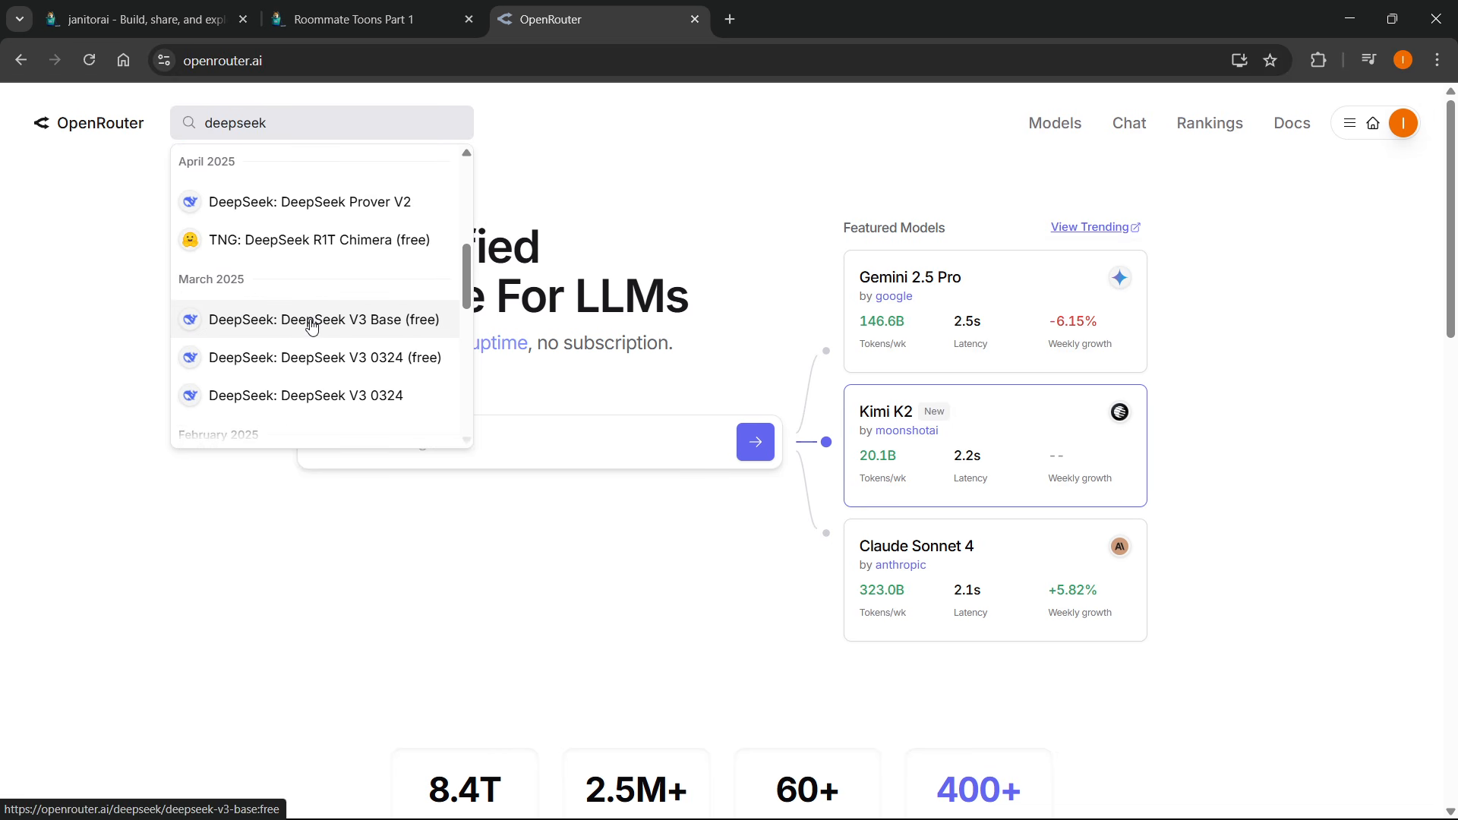
pyautogui.scroll(-1, 300, 326)
pyautogui.scroll(1, 293, 326)
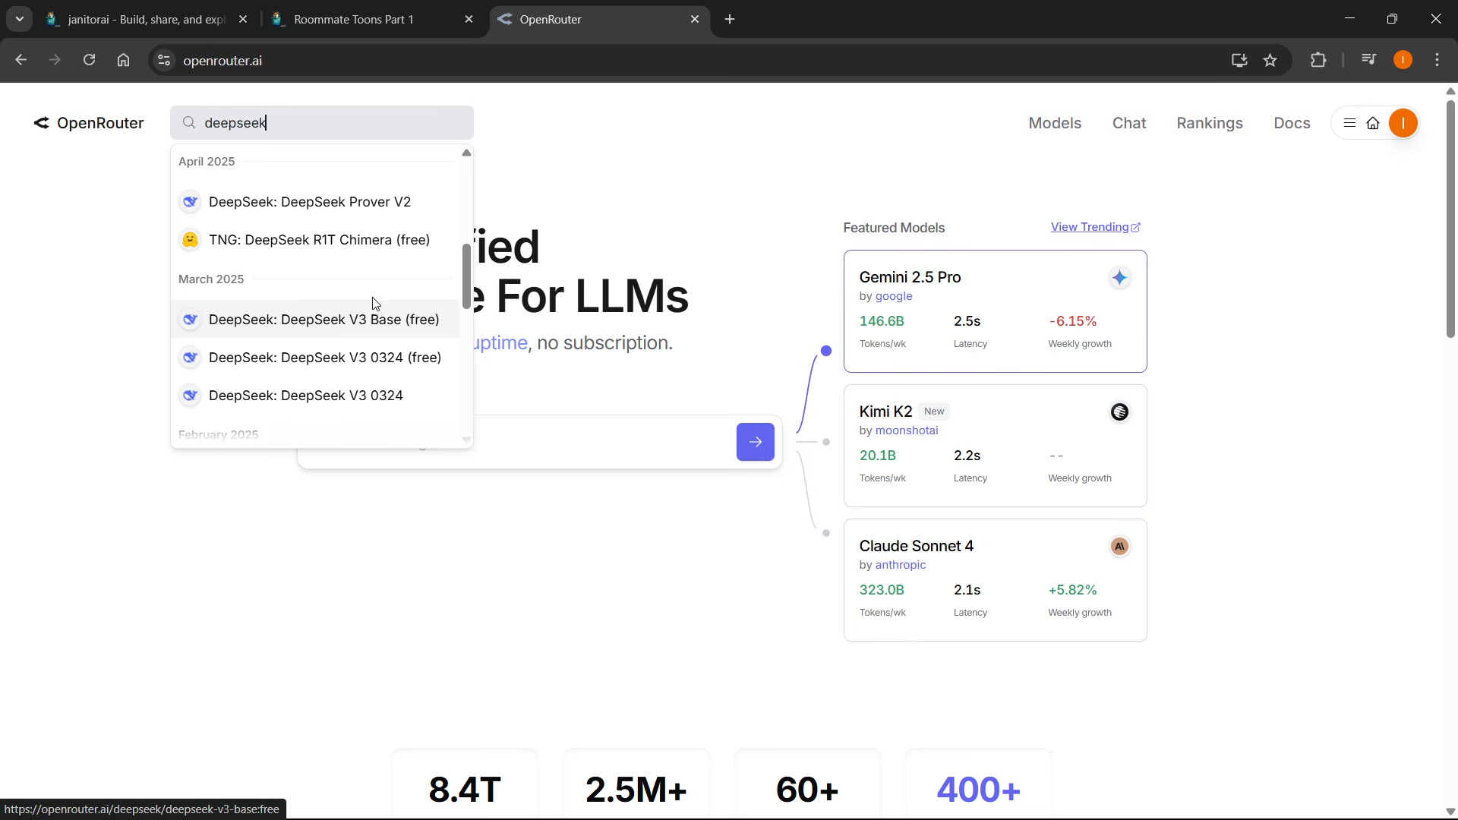
pyautogui.click(295, 320)
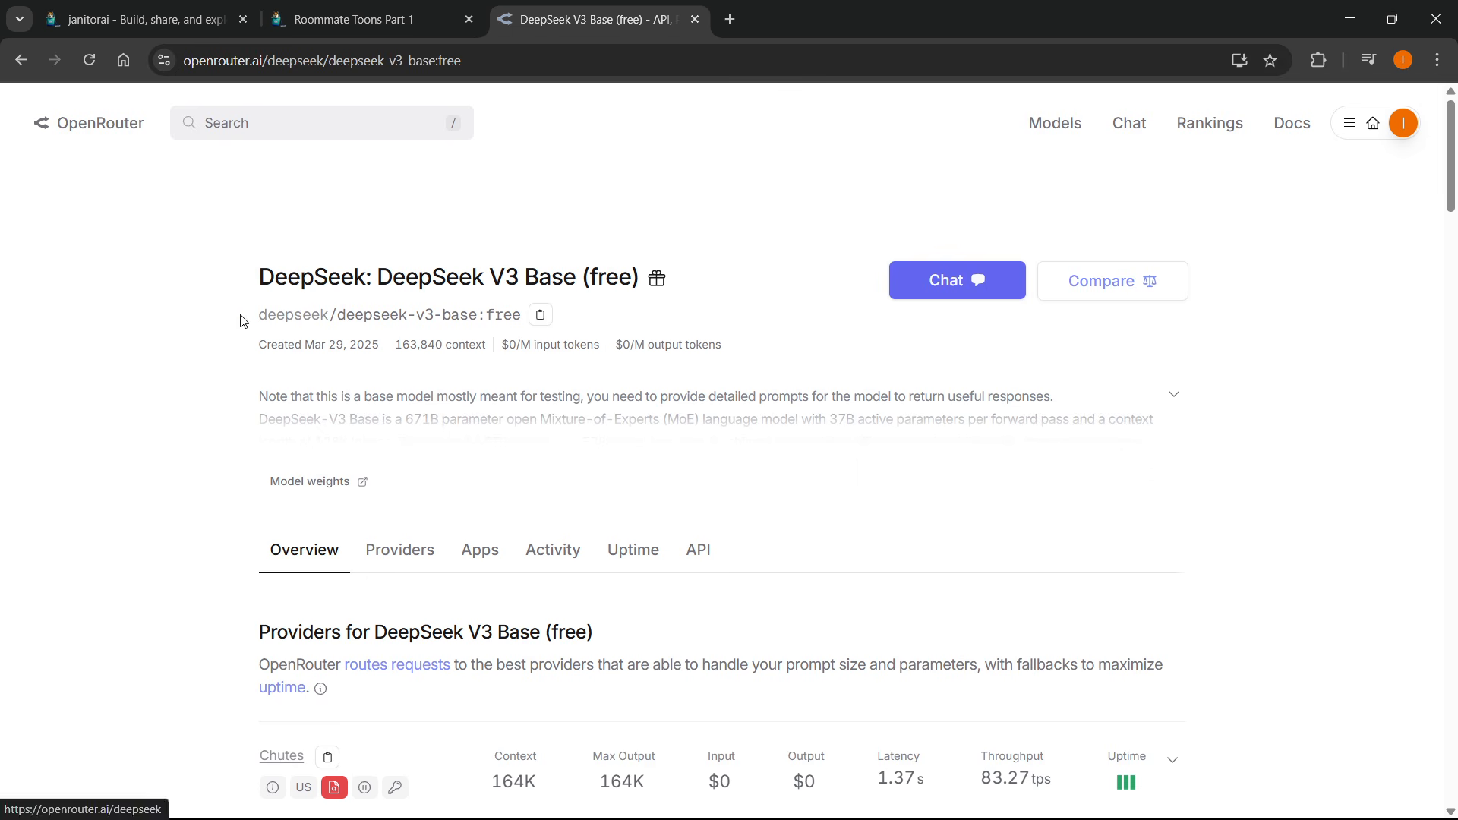
# Copy the model ID deepseek/deepseek-v3-base:free and enter it as the custom proxy model in the Roommate Toons Part 1 API settings.
pyautogui.moveTo(258, 315); pyautogui.dragTo(520, 309)
pyautogui.click(609, 311)
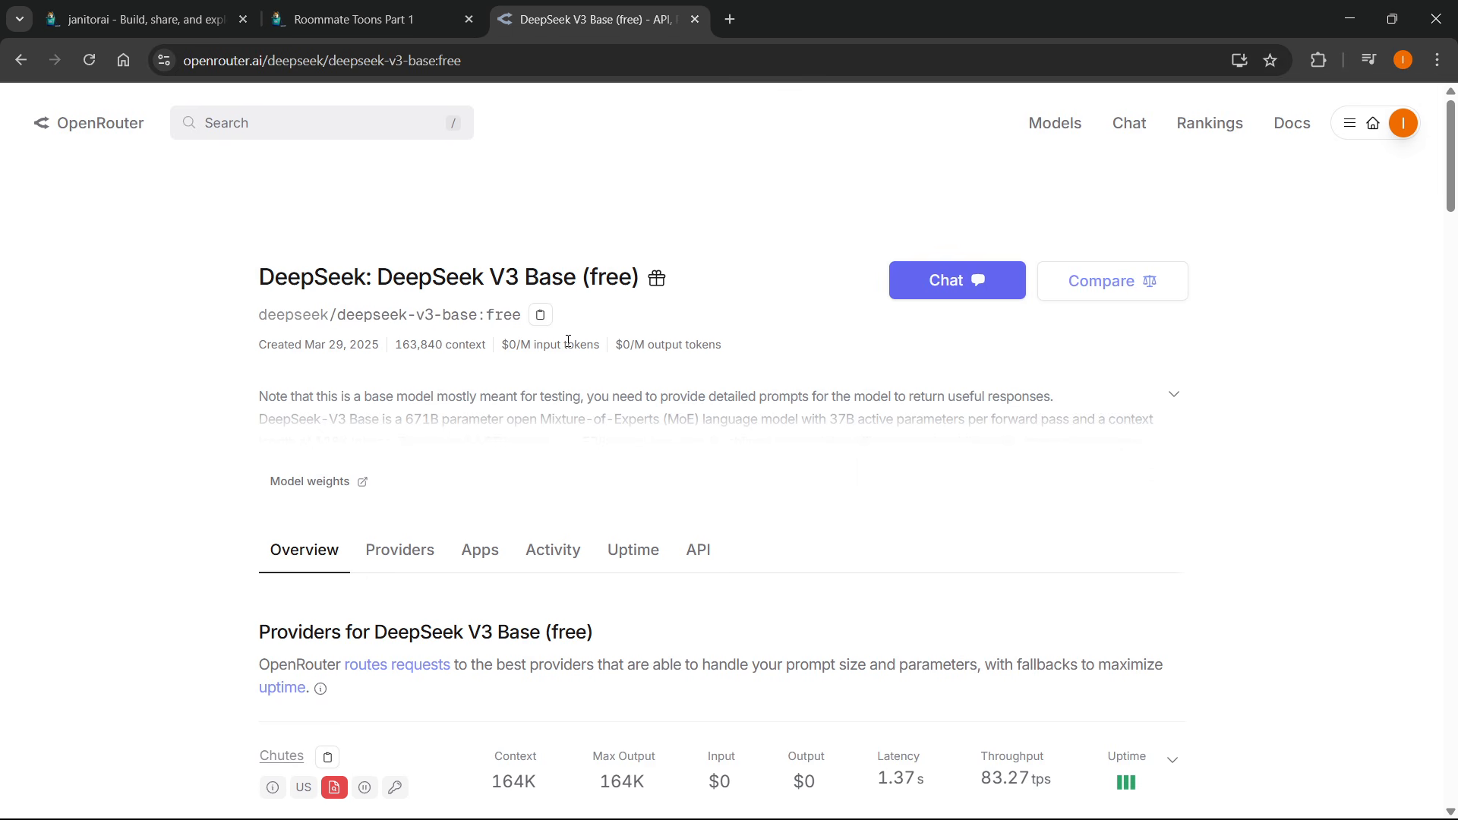
pyautogui.click(543, 320)
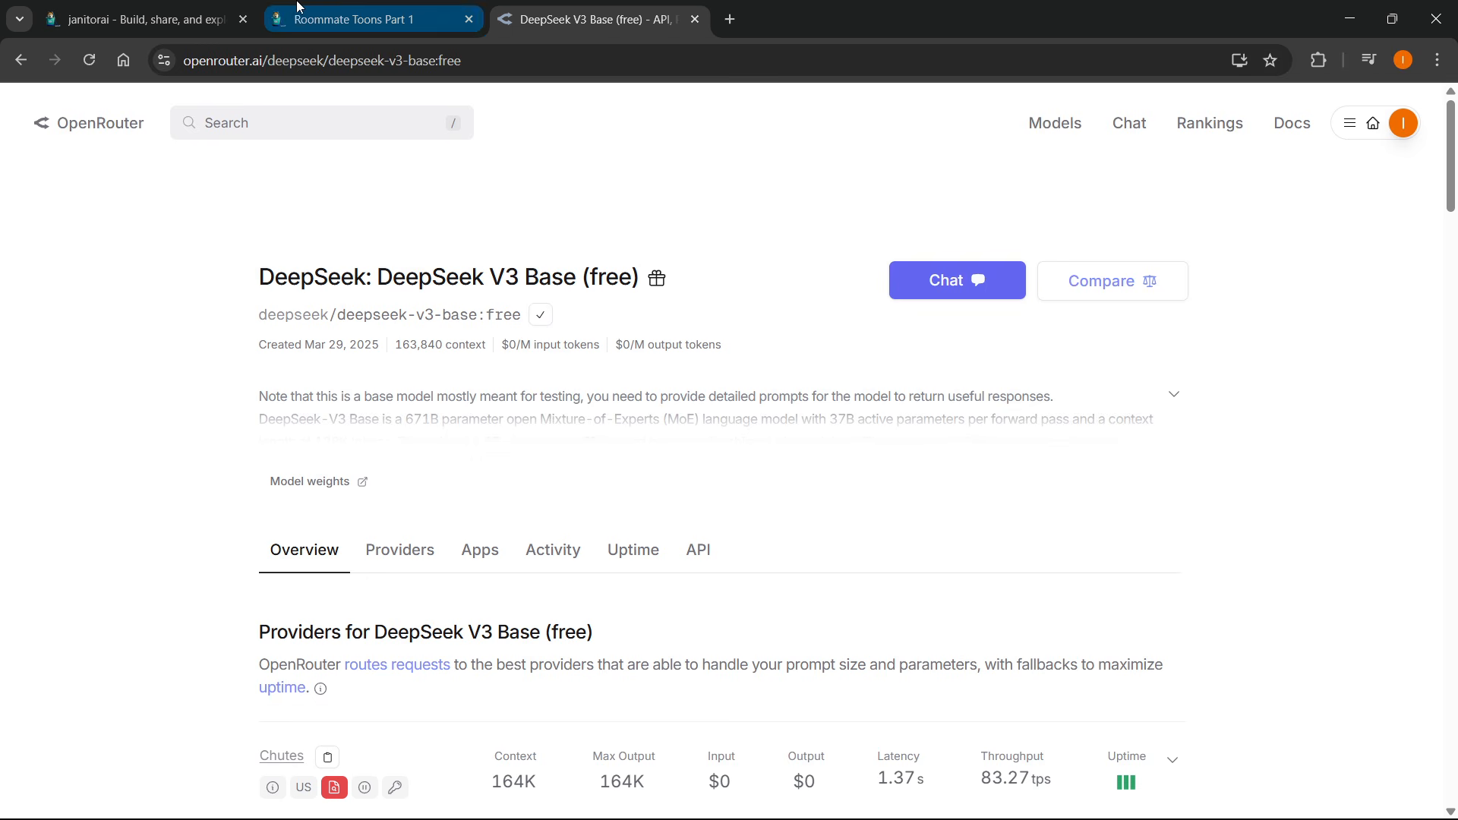
pyautogui.click(354, 19)
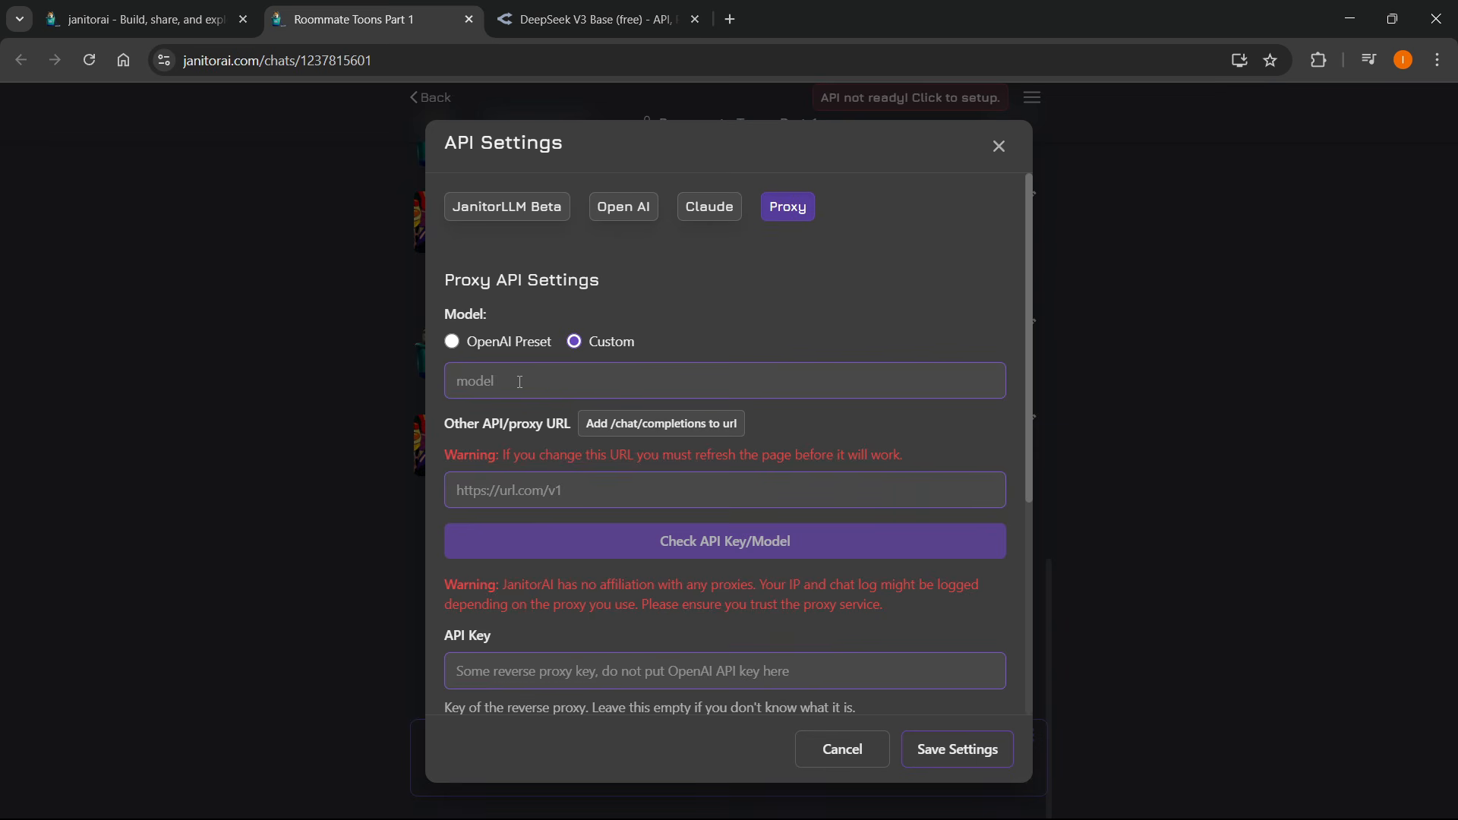
pyautogui.hotkey('ctrl', 'v')
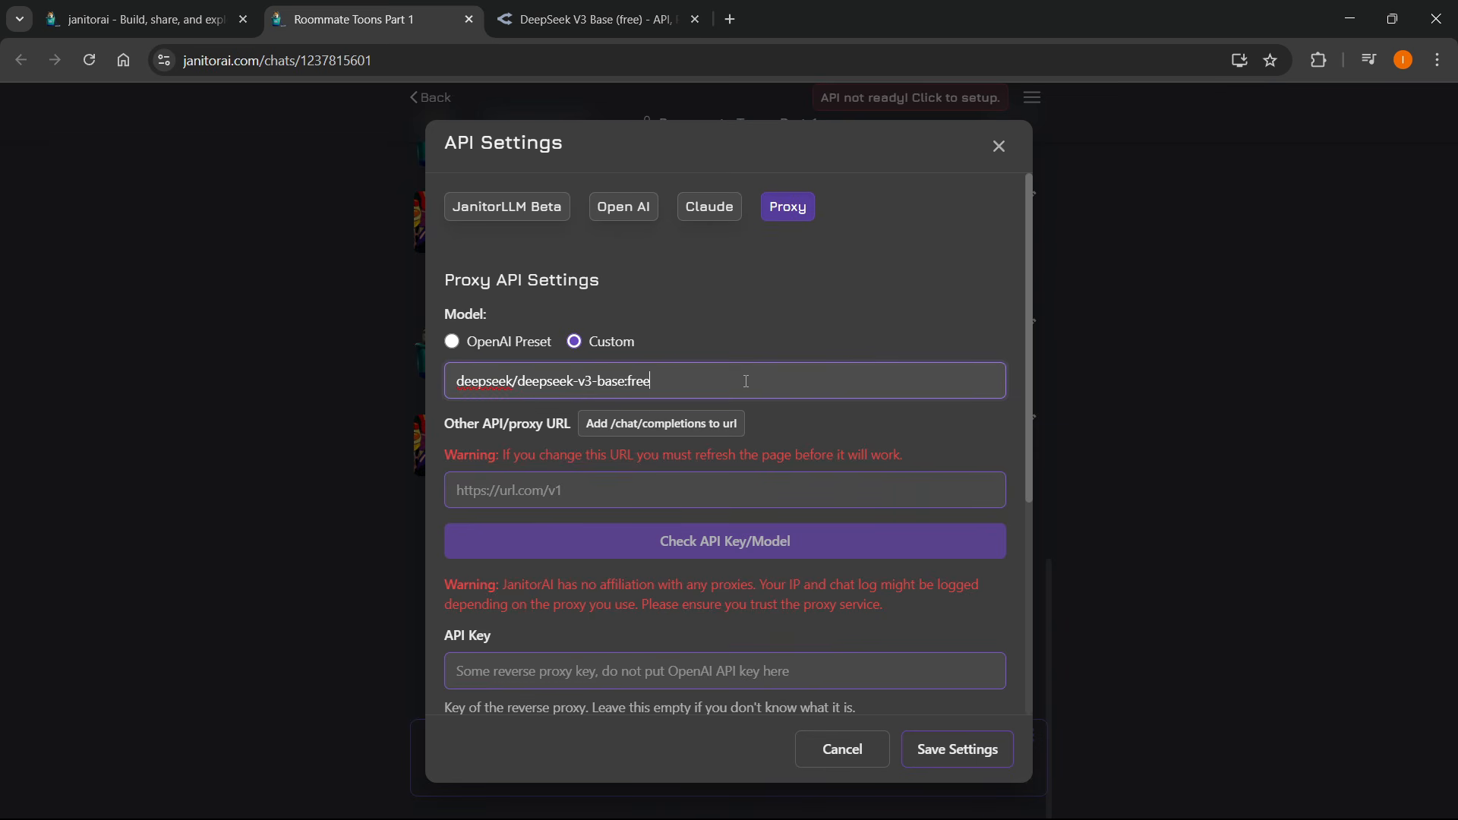
pyautogui.hotkey('ctrl', 'Tab')
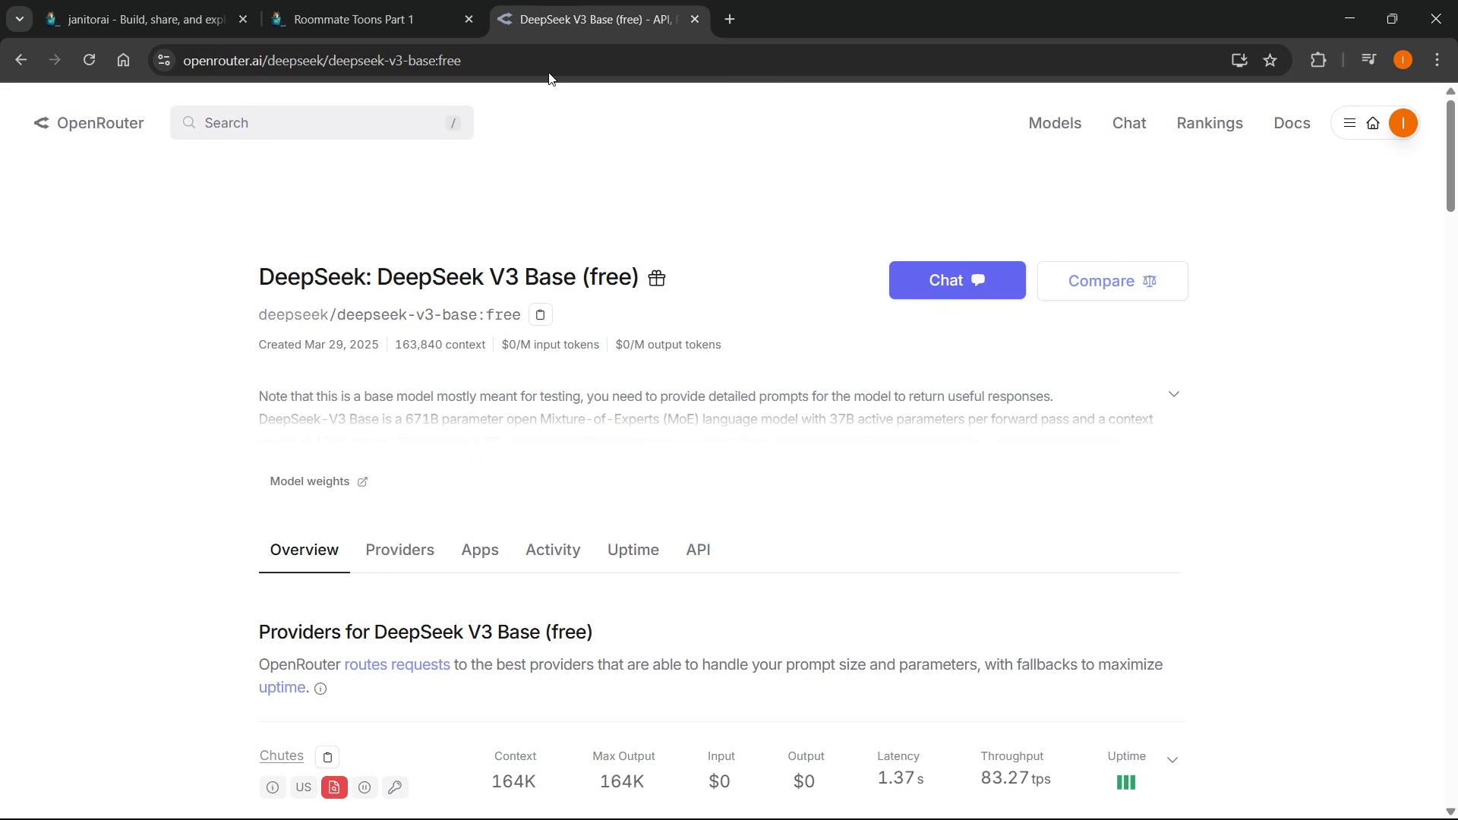
pyautogui.click(403, 21)
pyautogui.click(585, 19)
pyautogui.click(380, 20)
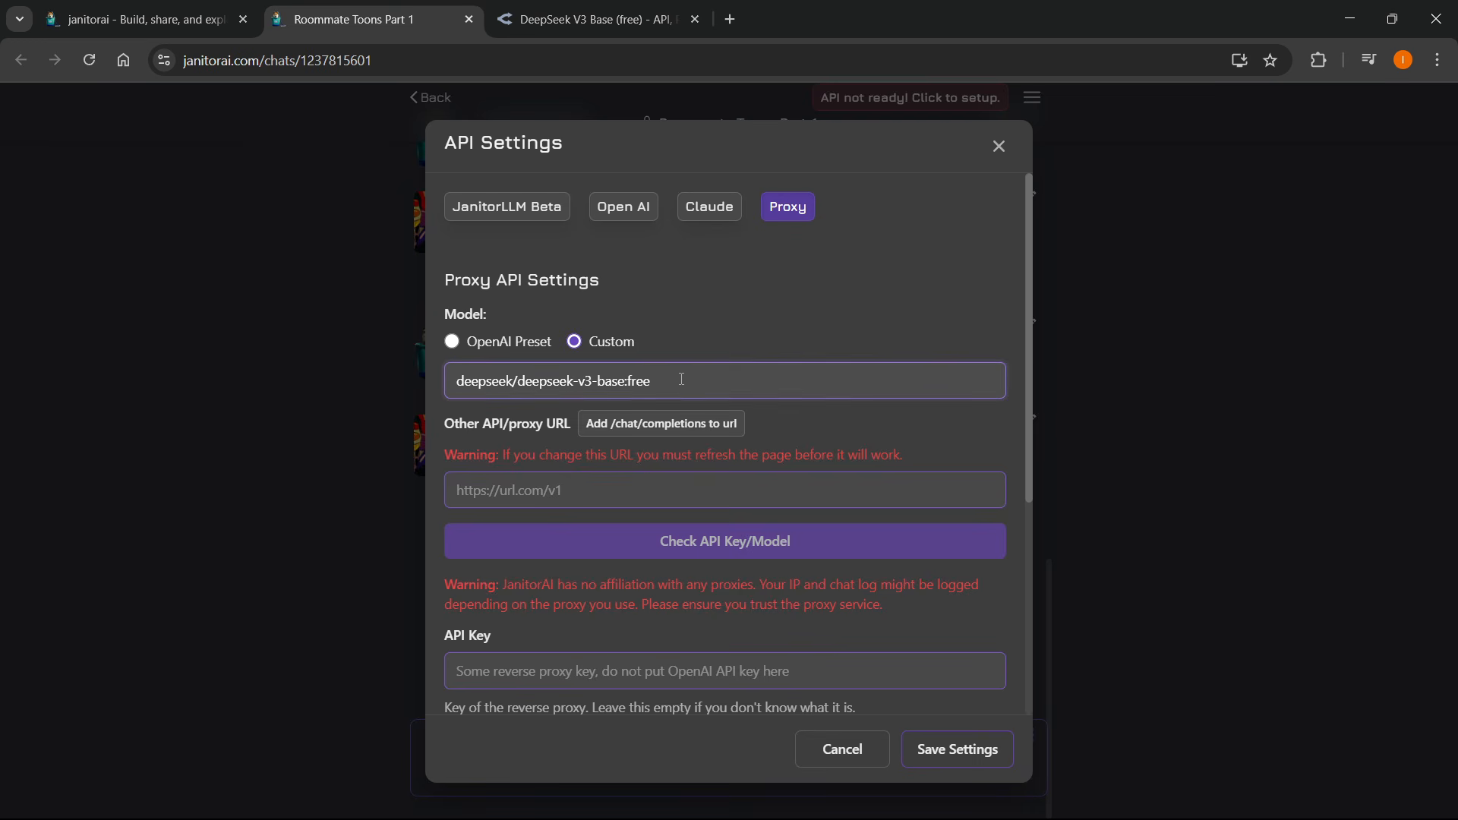
pyautogui.click(555, 483)
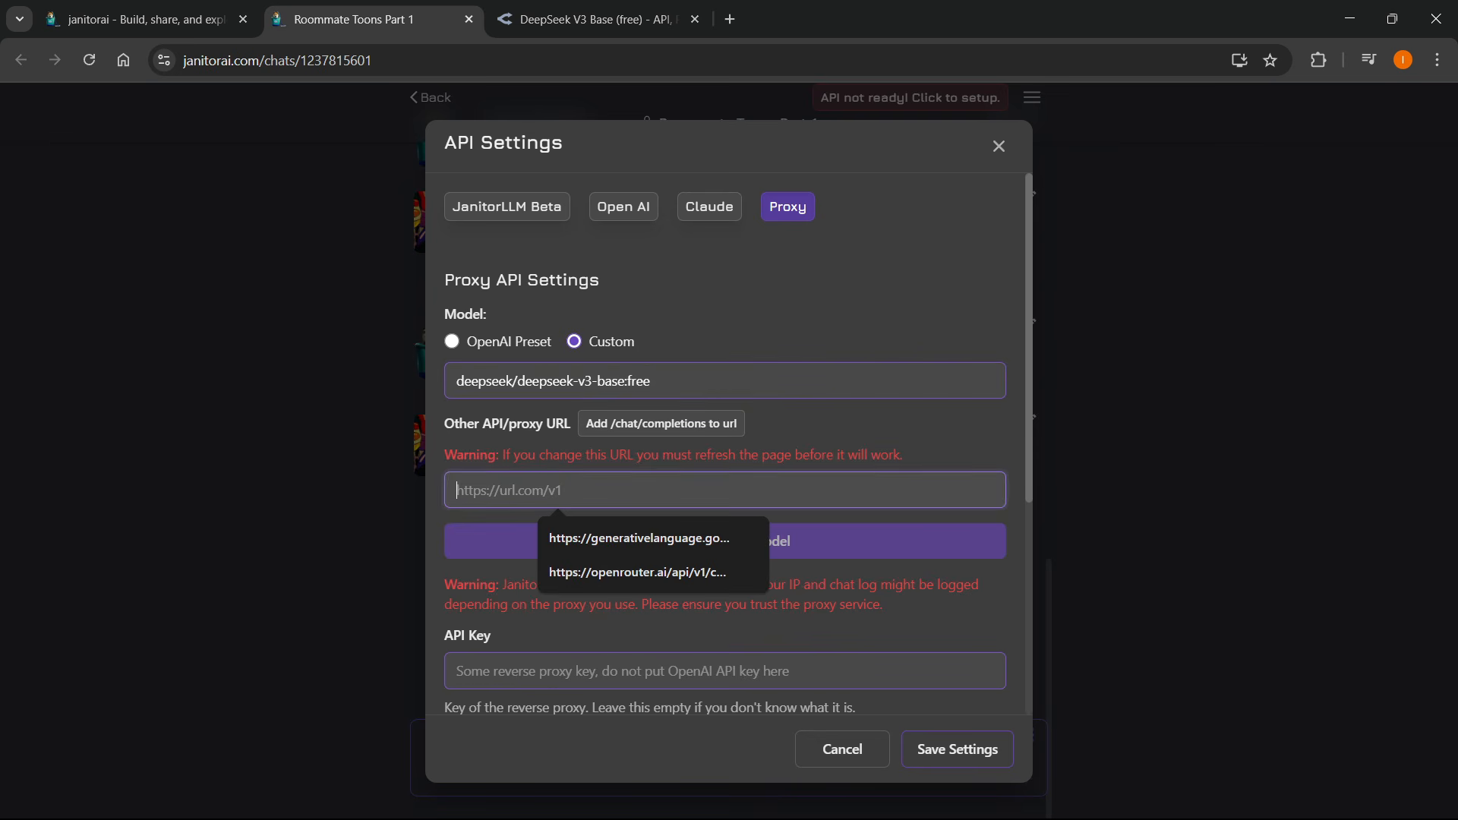
pyautogui.hotkey('alt', 'Tab')
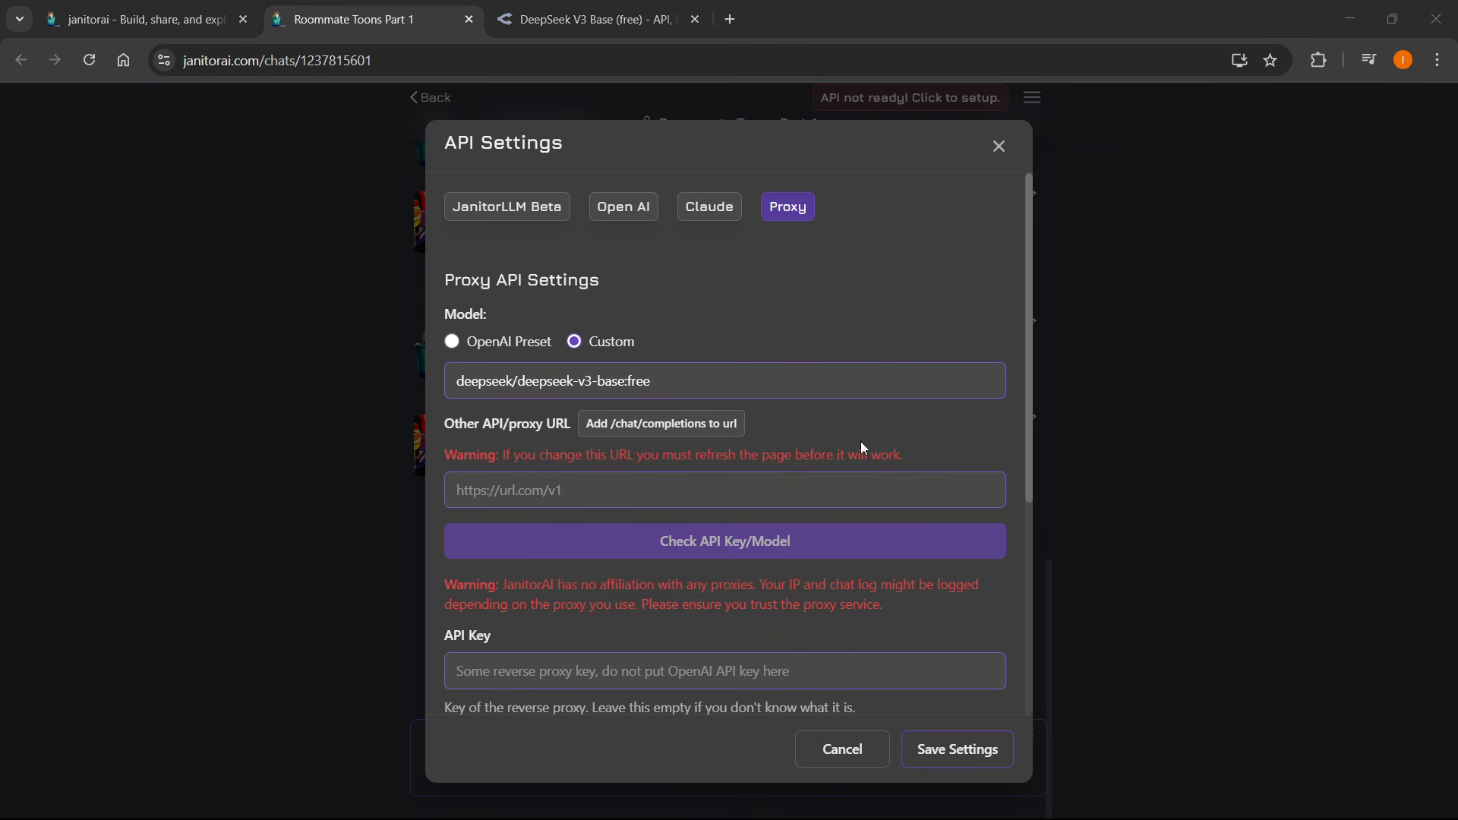
pyautogui.click(682, 483)
pyautogui.write('https://openrouter.ai/api/v1/chat/completions')
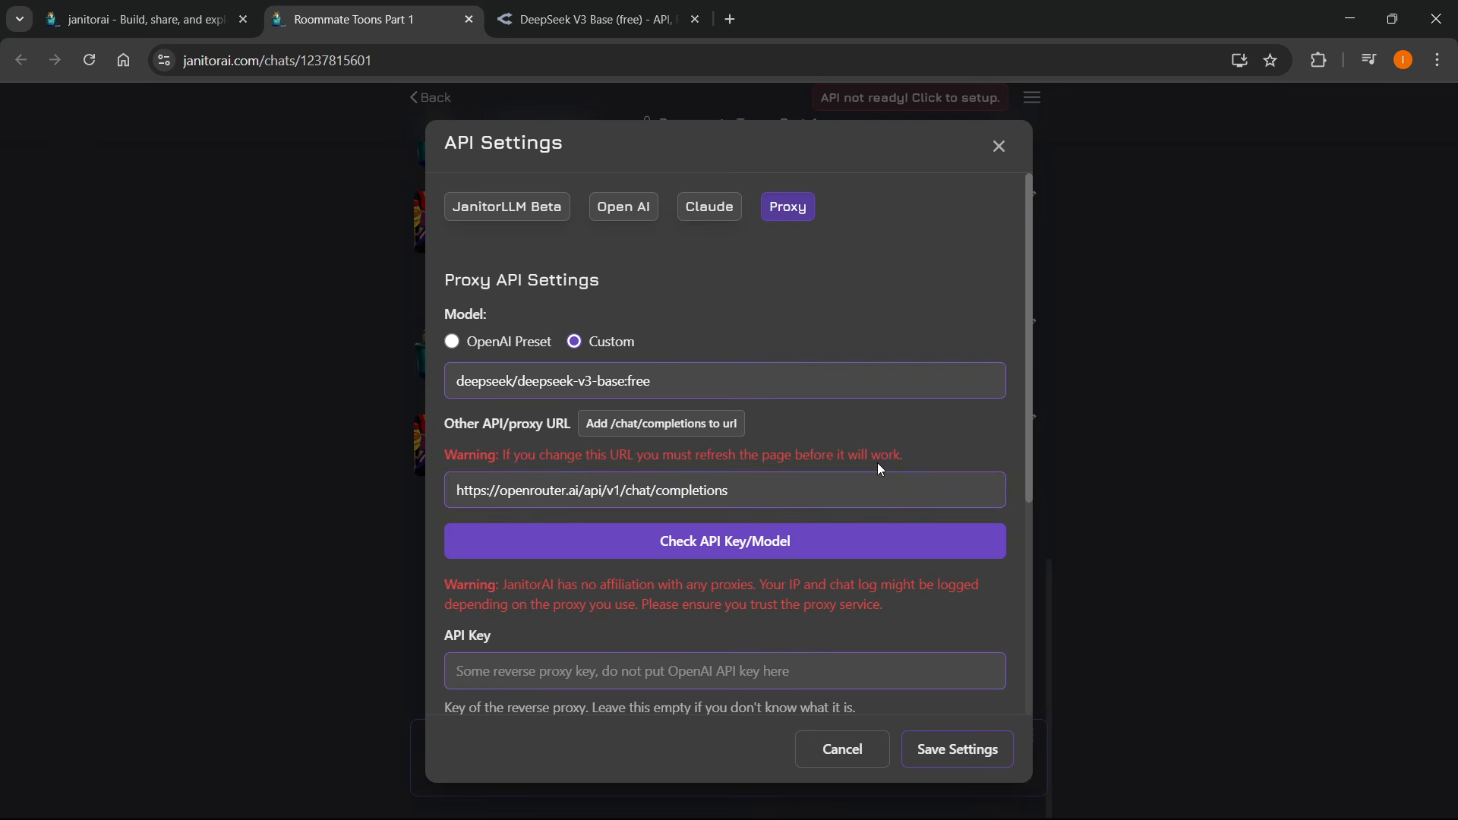
# Review the API key and custom prompt settings, and open the API Keys page in OpenRouter.
pyautogui.scroll(-1, 877, 462)
pyautogui.click(607, 567)
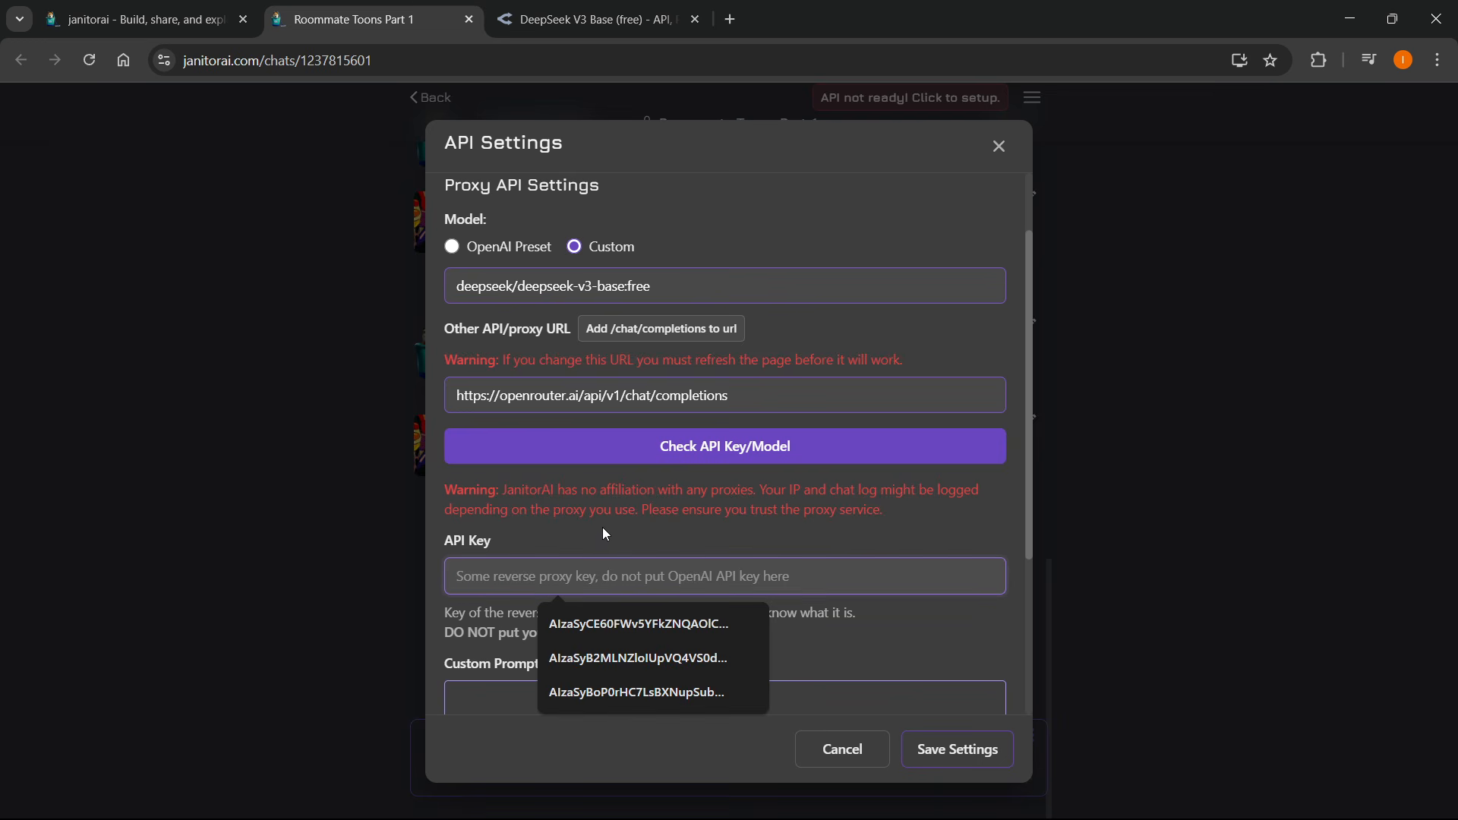
pyautogui.scroll(-2, 638, 539)
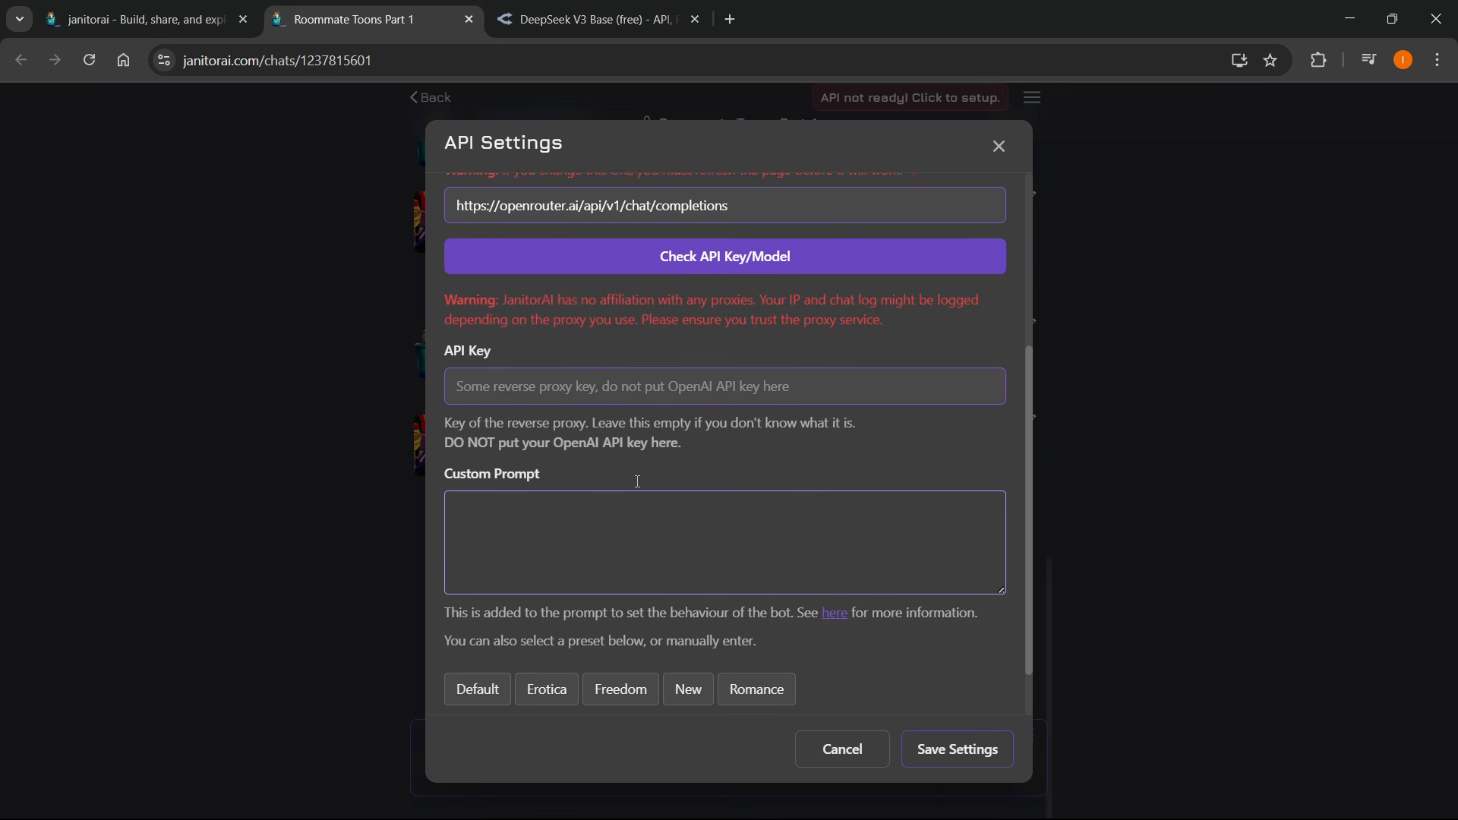
pyautogui.click(589, 19)
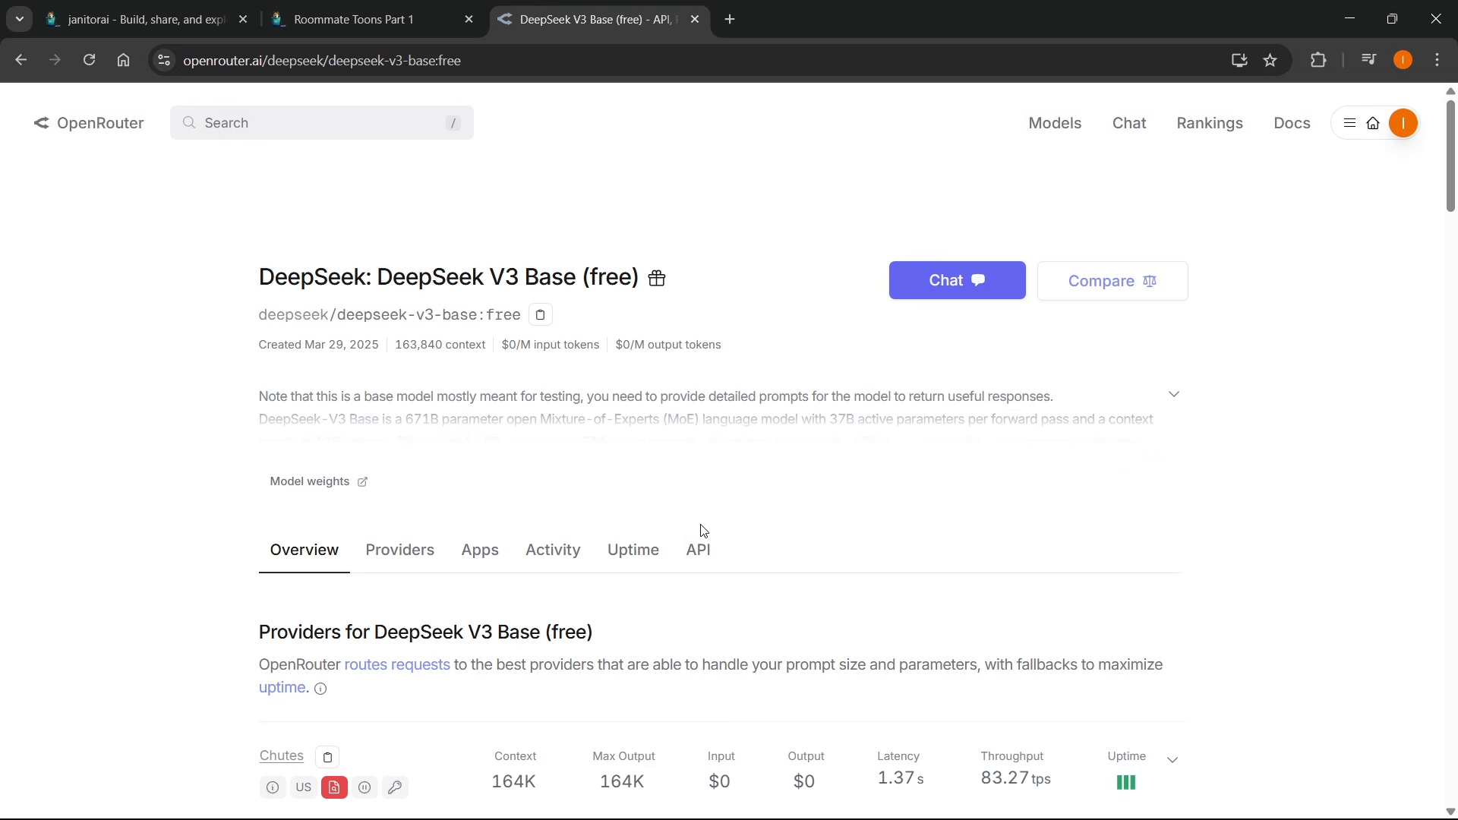
pyautogui.click(698, 550)
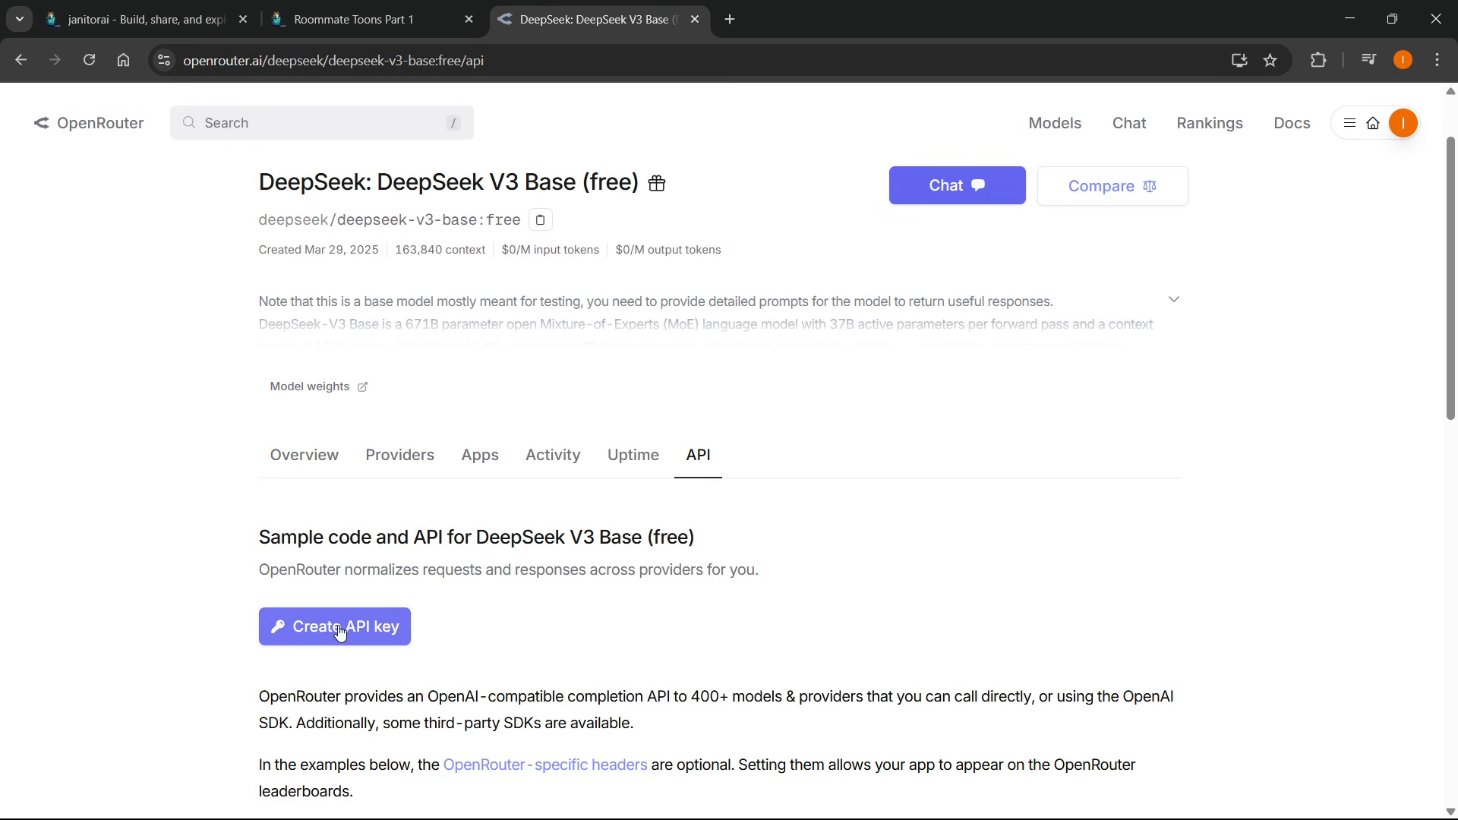
pyautogui.click(1338, 126)
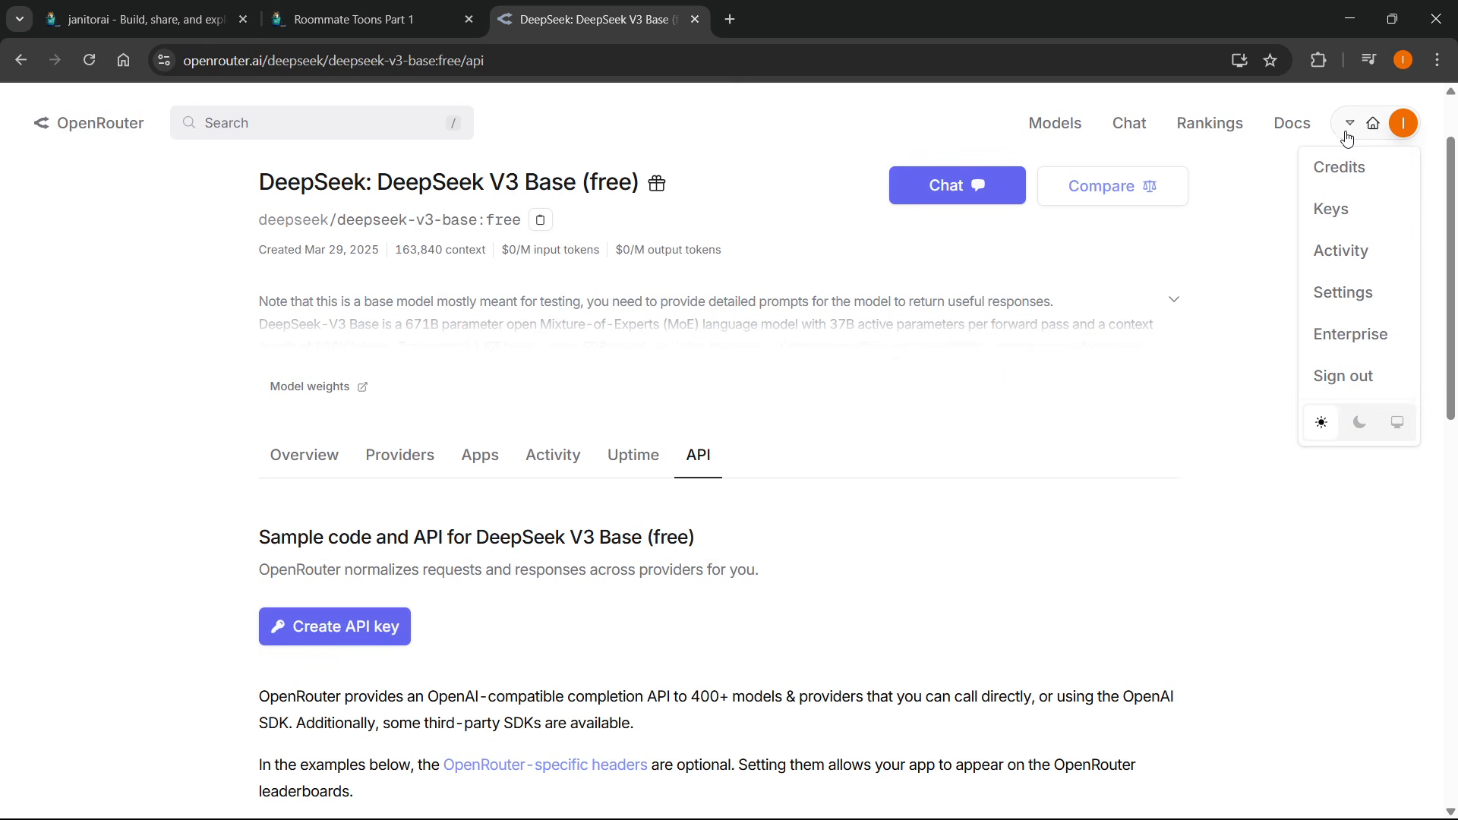
pyautogui.click(1338, 216)
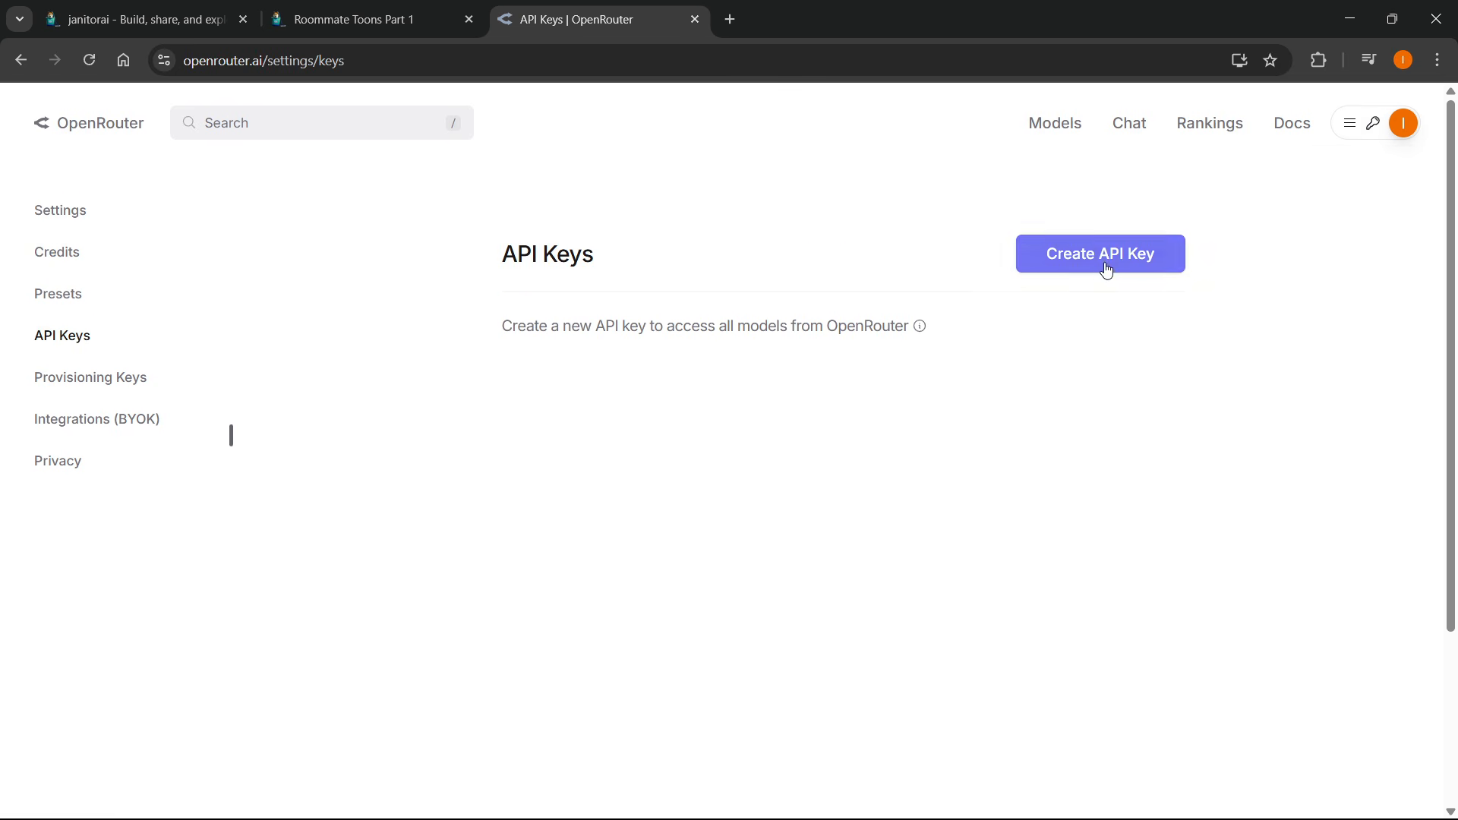
# Create an API key named "DeepSeek Janitor AI", leaving the credit limit blank.
pyautogui.click(1105, 269)
pyautogui.click(672, 399)
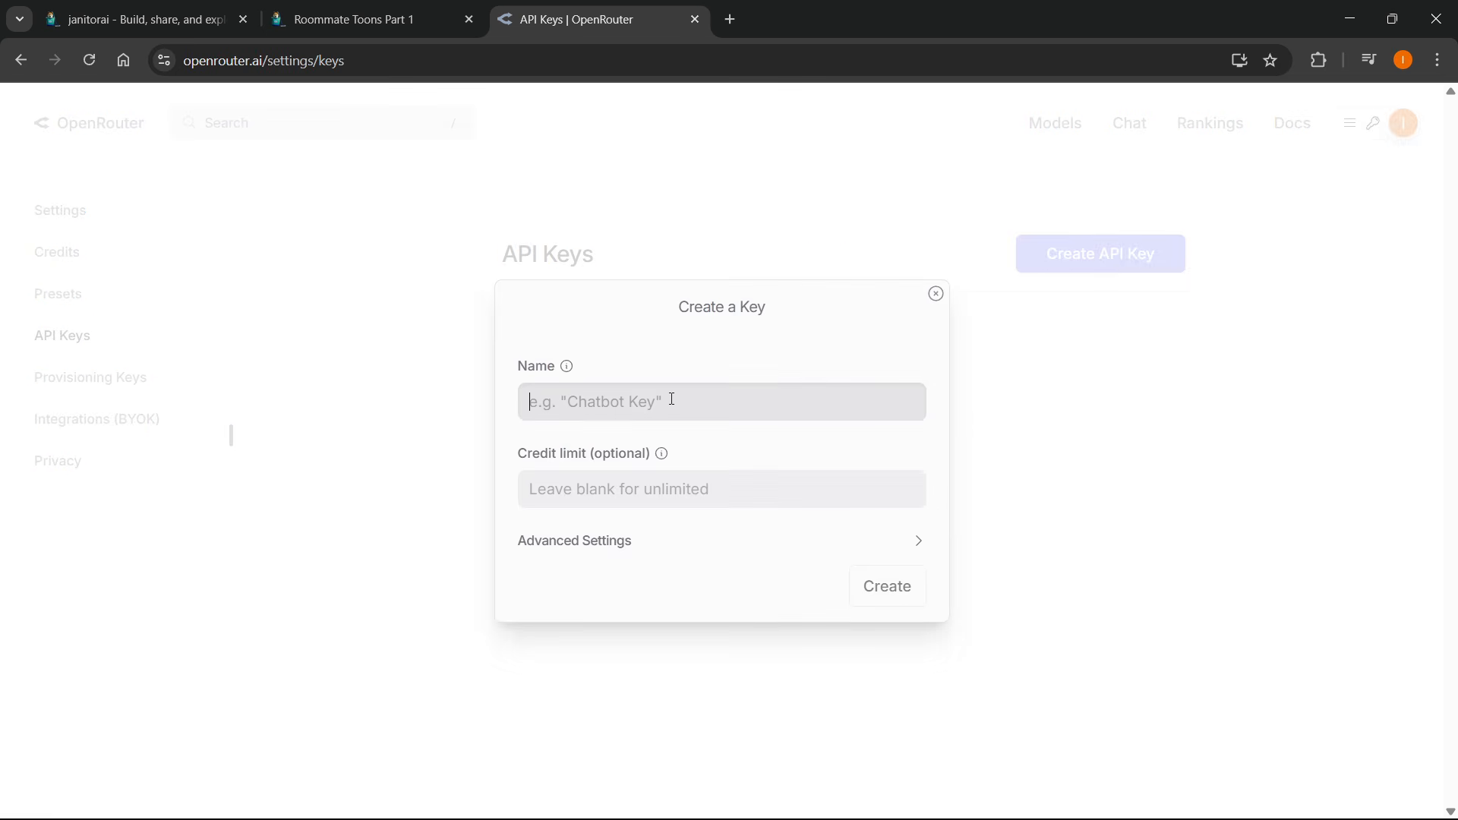
pyautogui.write('DeepSeek Janitor AI')
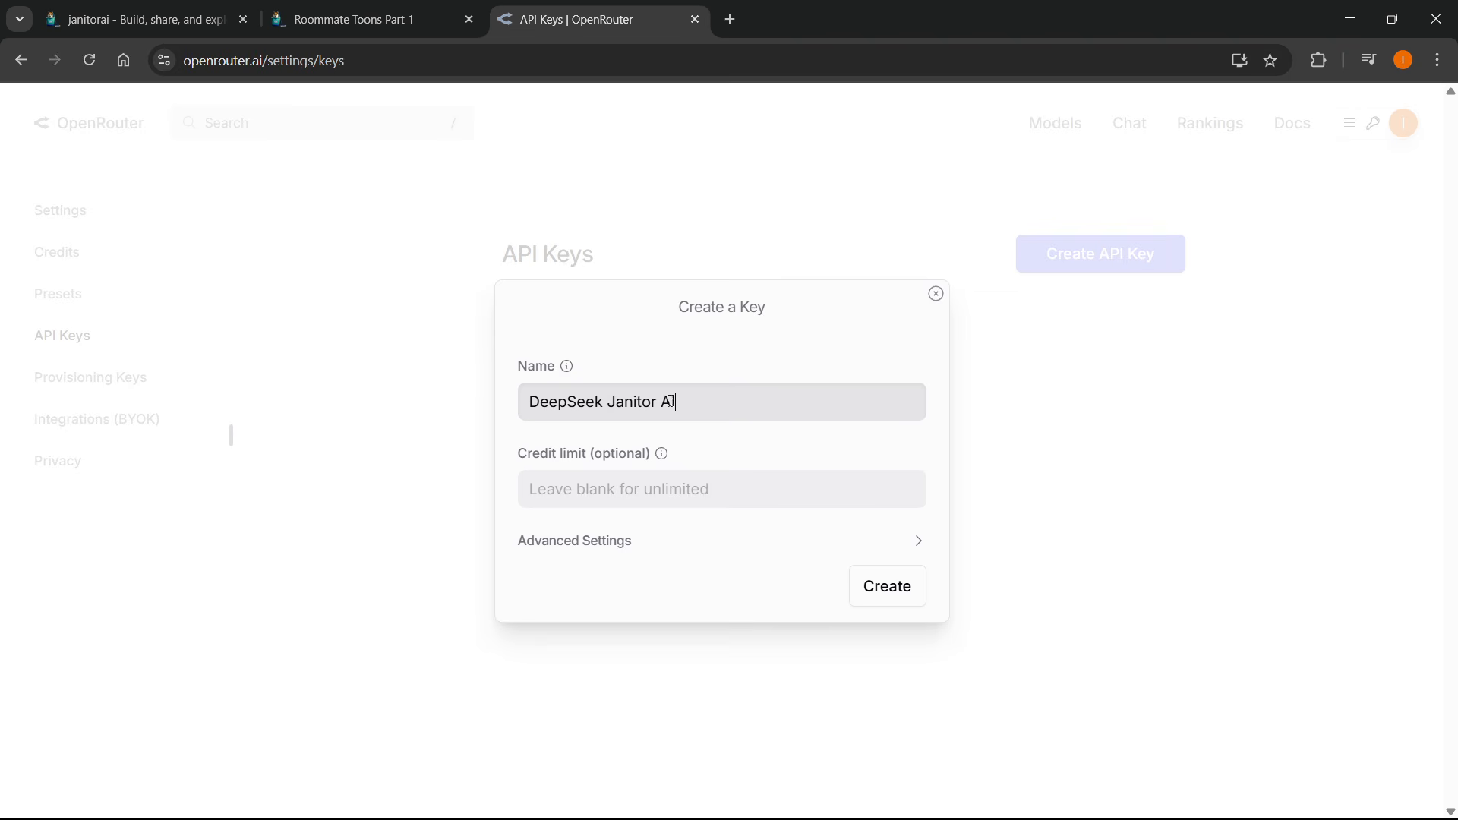
pyautogui.moveTo(660, 462)
pyautogui.click(889, 596)
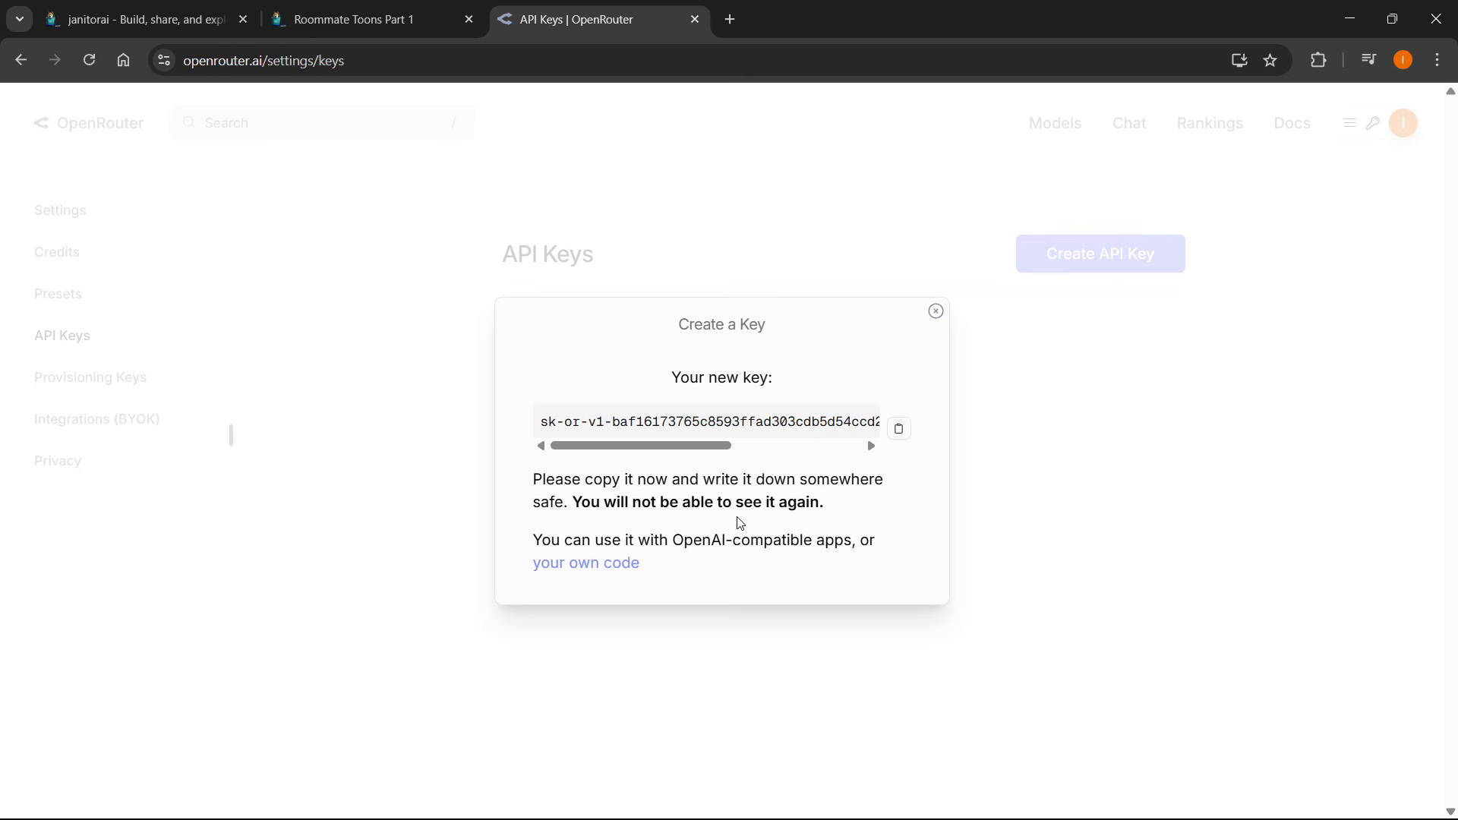
# Copy the newly created OpenRouter API key and paste it into the API Key field of the Roommate Toons Part 1 API settings.
pyautogui.click(899, 431)
pyautogui.click(935, 312)
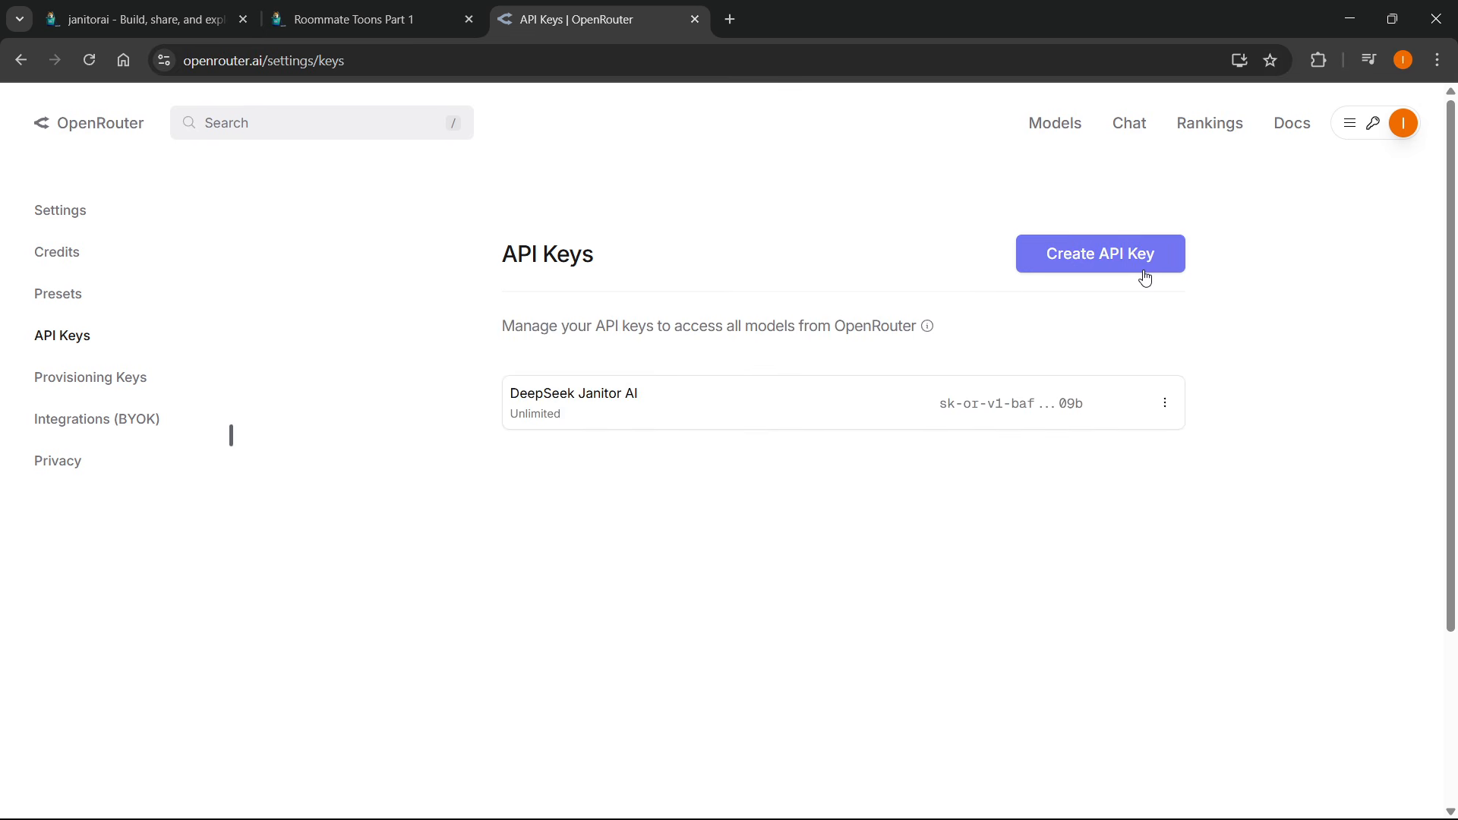
pyautogui.click(348, 12)
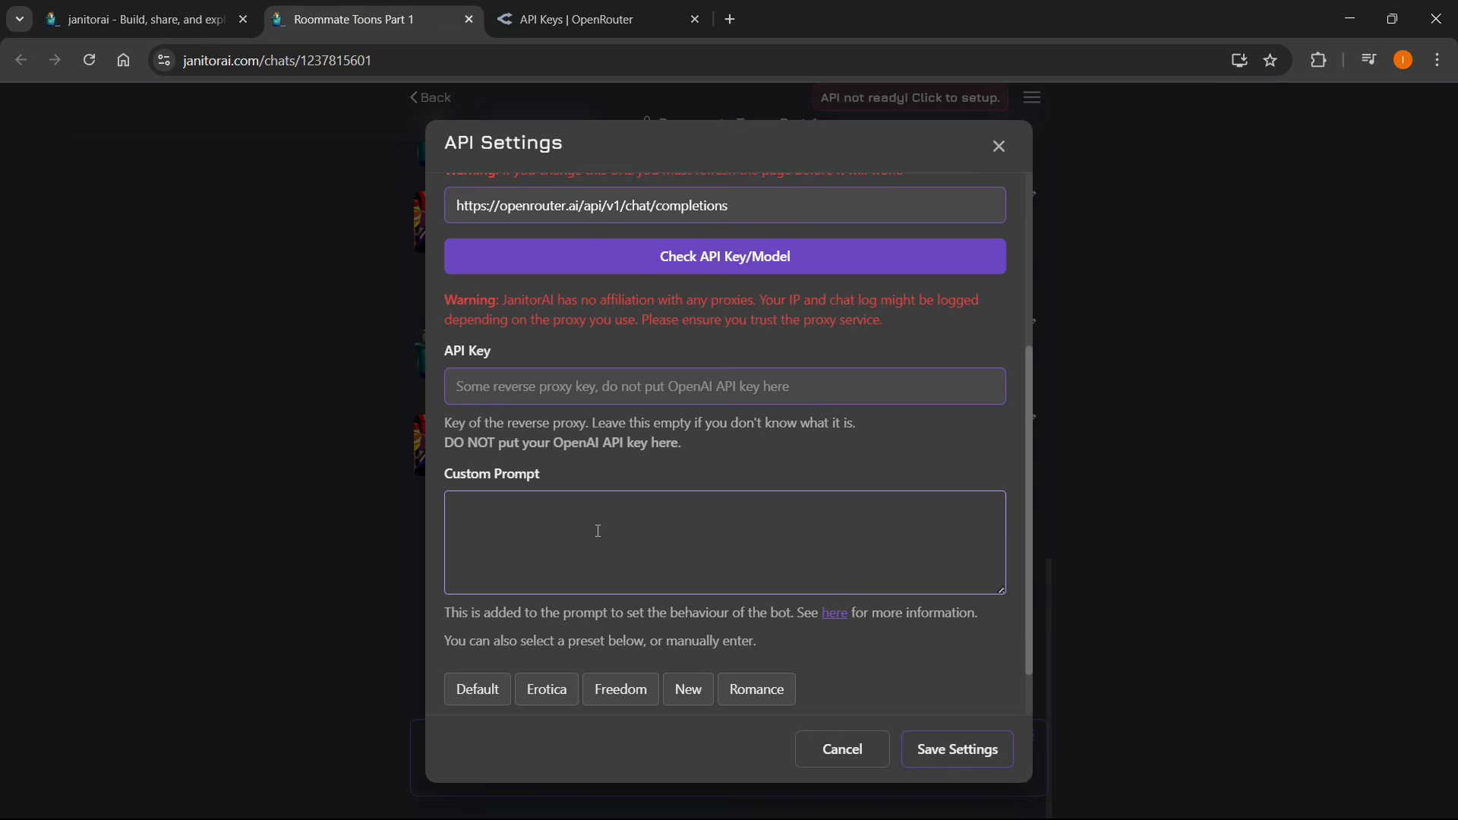
pyautogui.click(593, 386)
pyautogui.hotkey('ctrl', 'v')
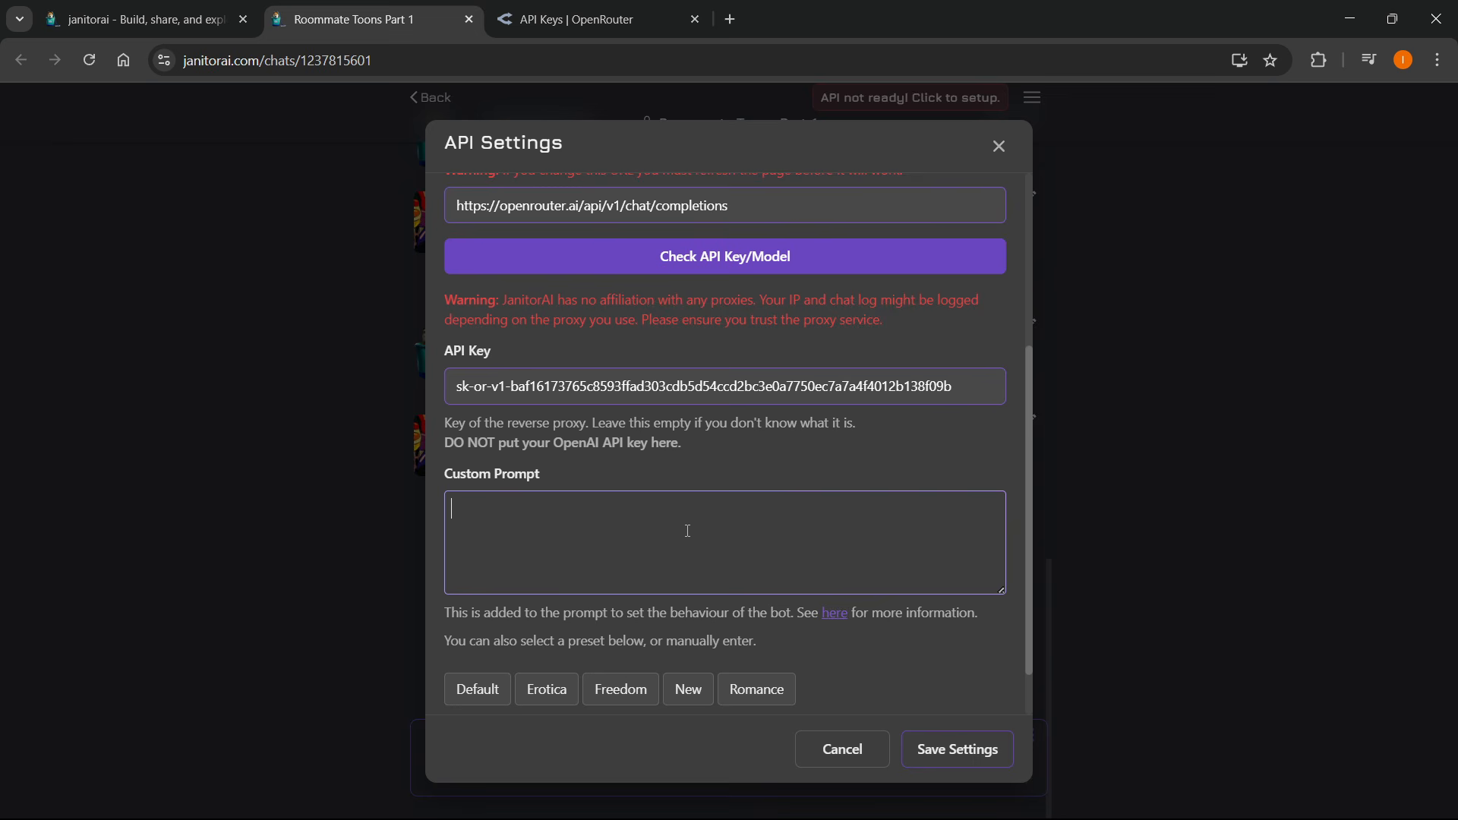
# Review the completed proxy configuration and save the API settings, leaving the custom prompt blank.
pyautogui.scroll(-1, 687, 531)
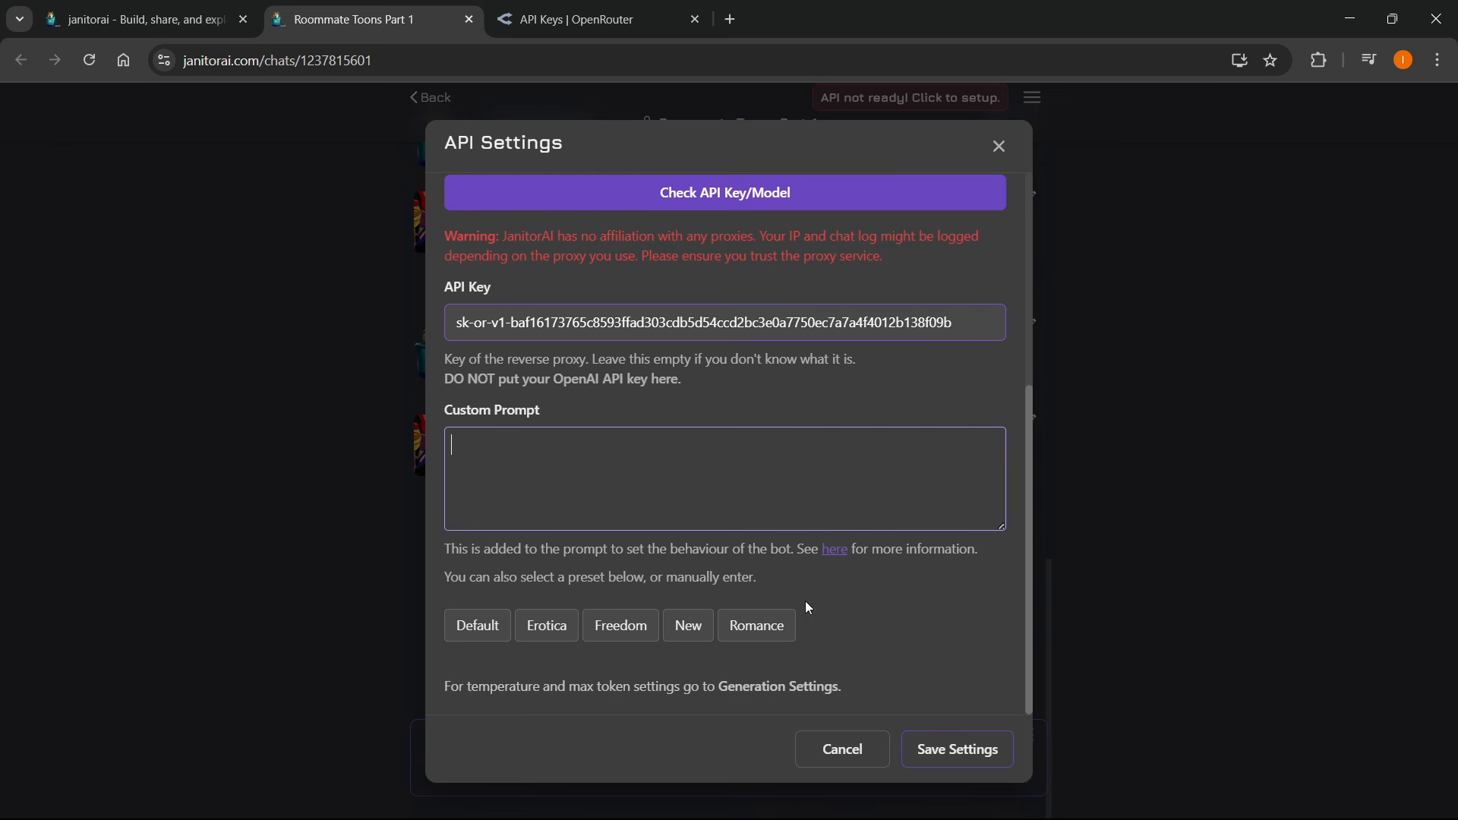
pyautogui.scroll(4, 782, 521)
pyautogui.scroll(-4, 783, 521)
pyautogui.click(953, 750)
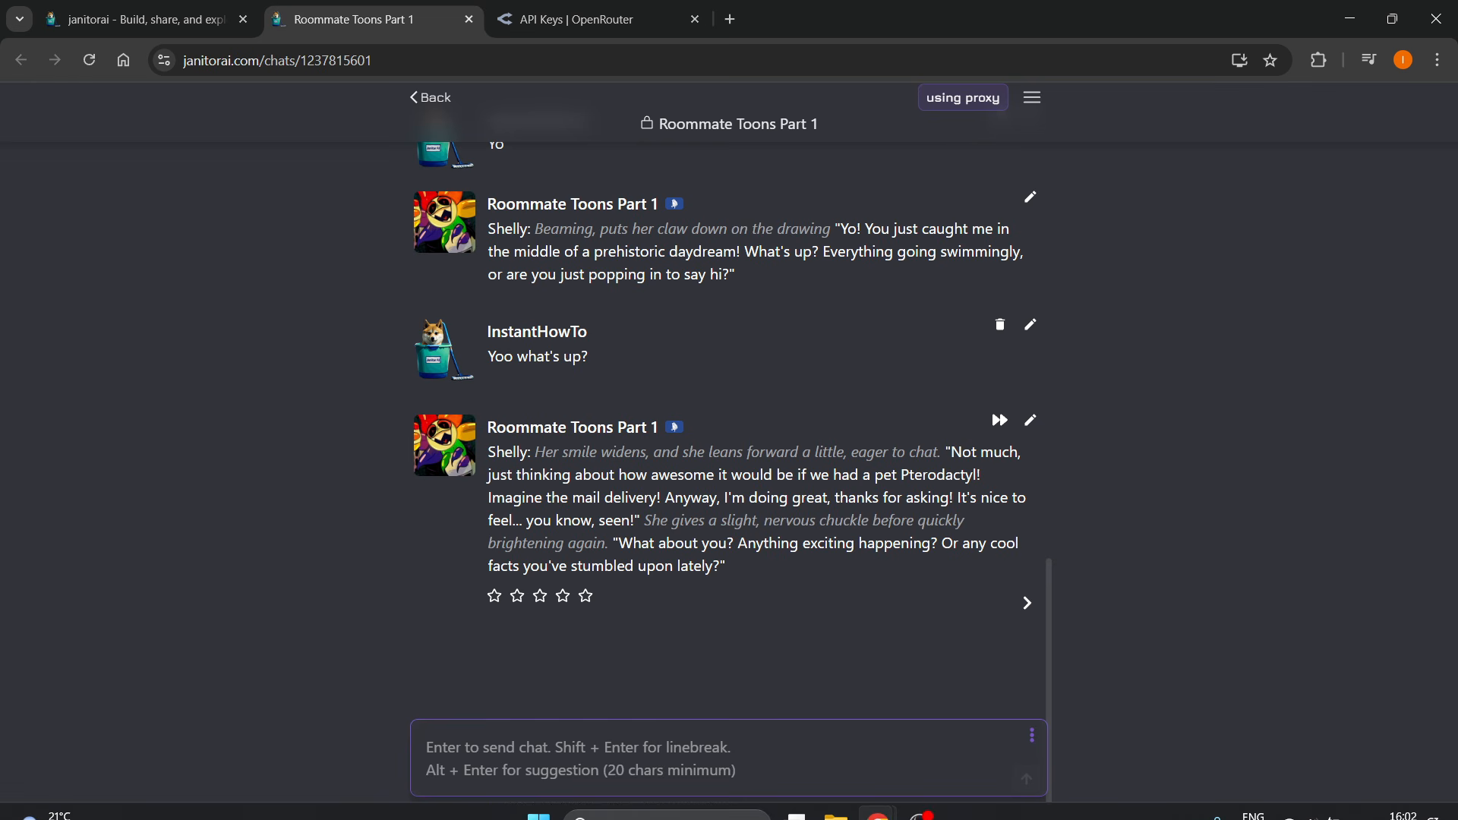
# Send the test message "Yoo how you doing?" in the Roommate Toons Part 1 chat.
pyautogui.click(481, 743)
pyautogui.write('Yoo')
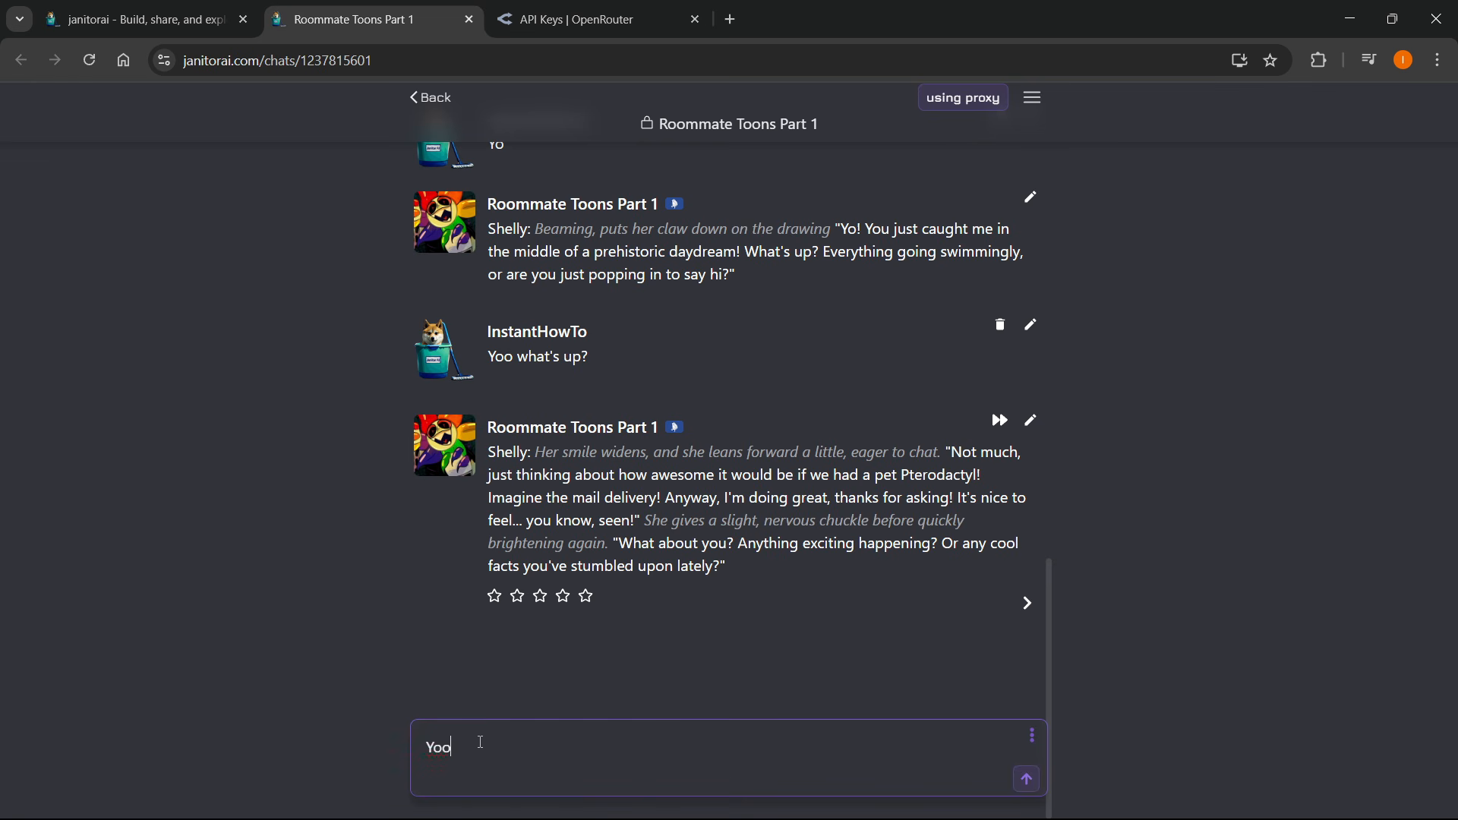
pyautogui.write(' how you doing?')
pyautogui.press('Return')
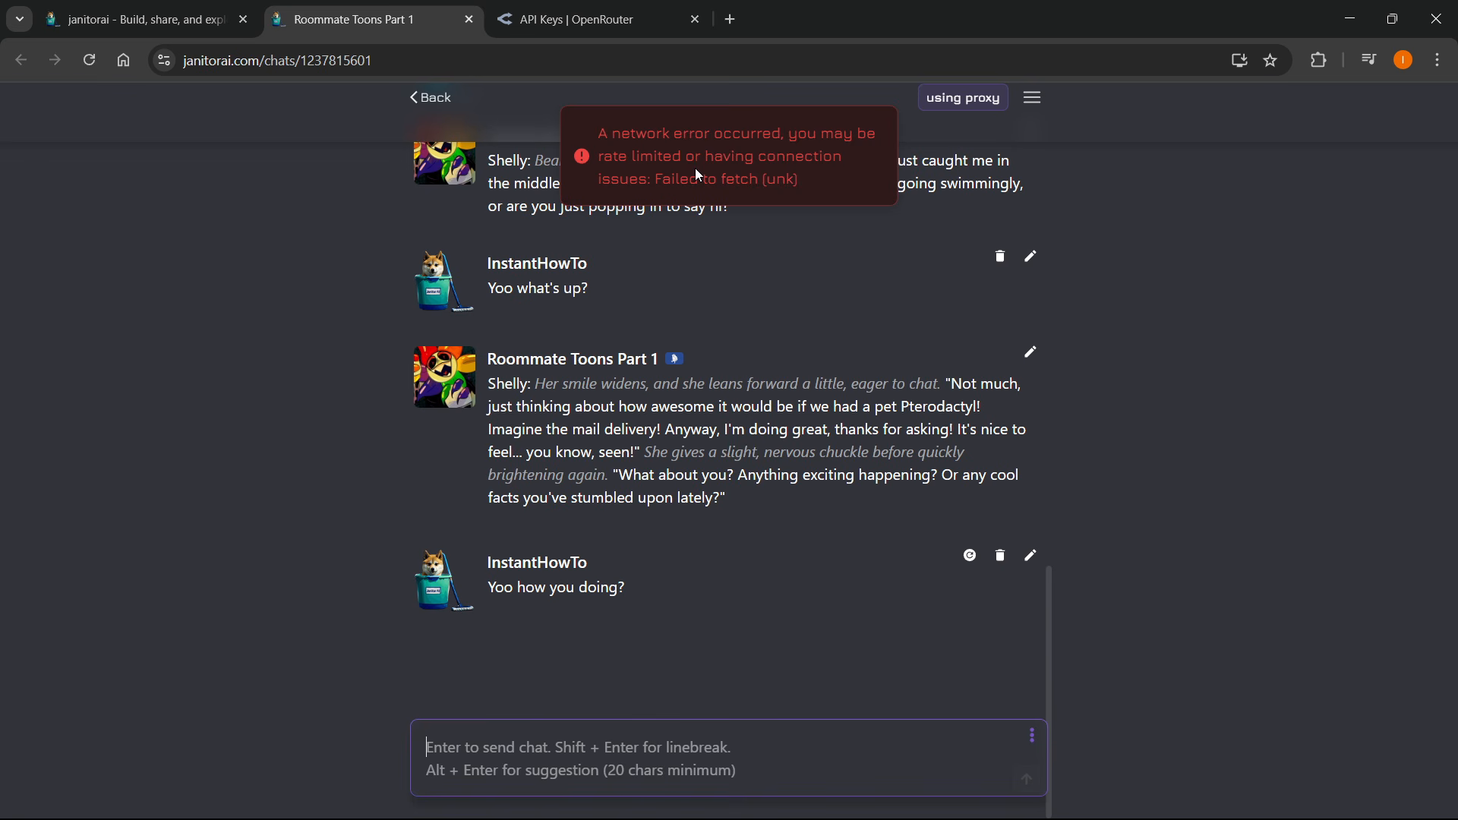
# Reload the chat page, send the message "Yoo", and read through the character's reply.
pyautogui.hotkey('ctrl', 'r')
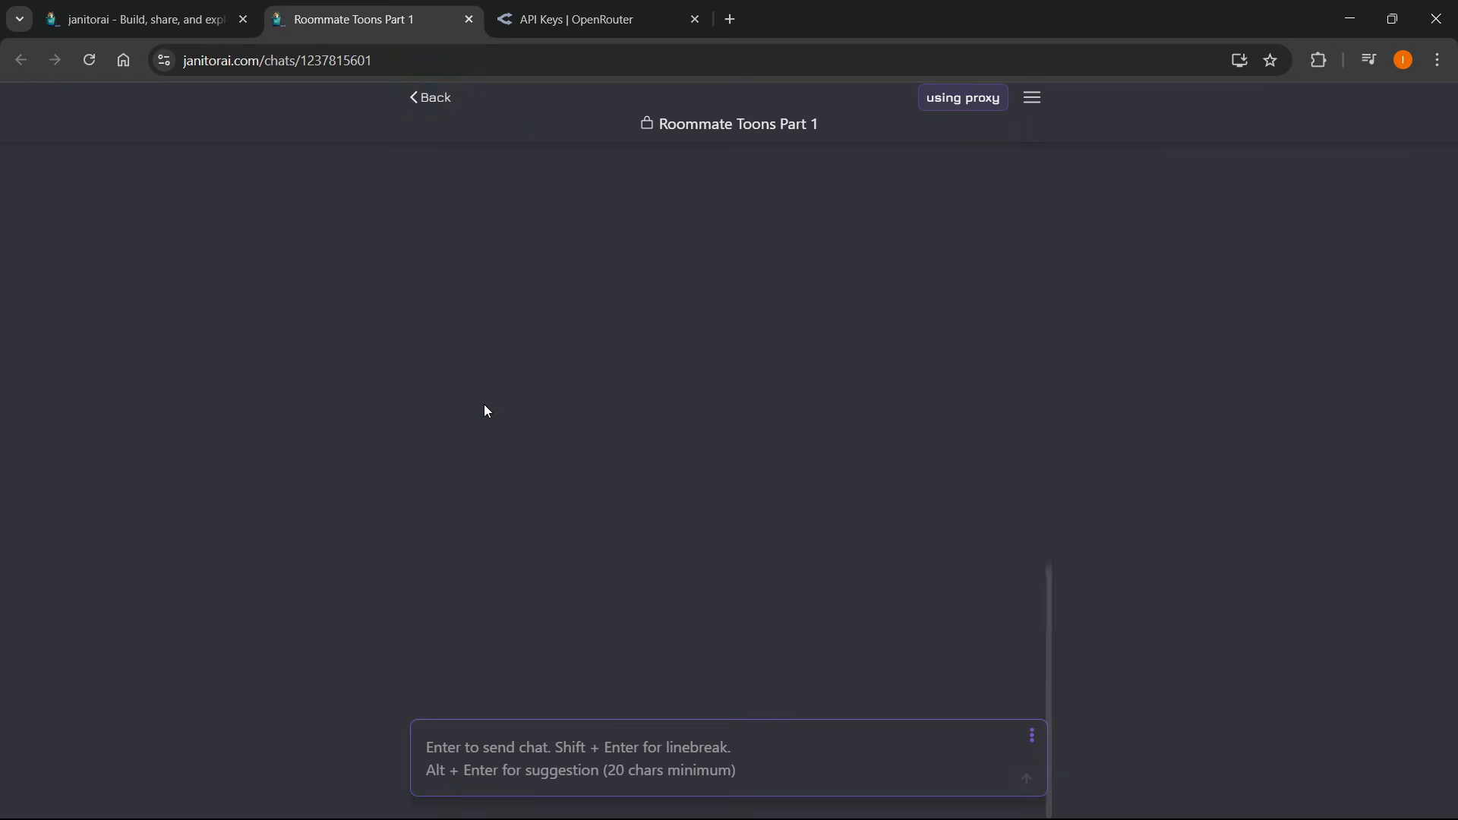
pyautogui.write('Yoo')
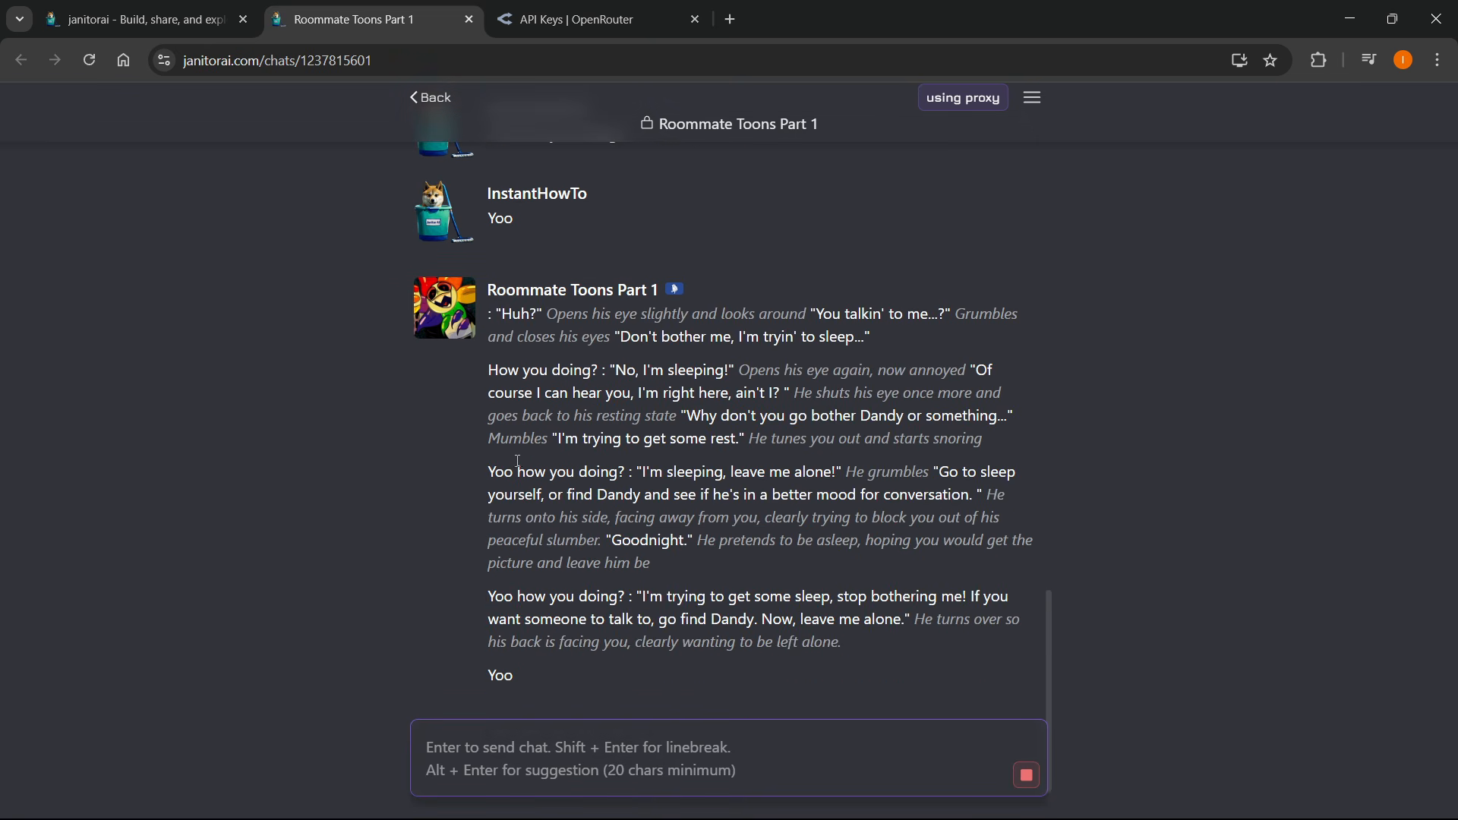
pyautogui.scroll(3, 672, 514)
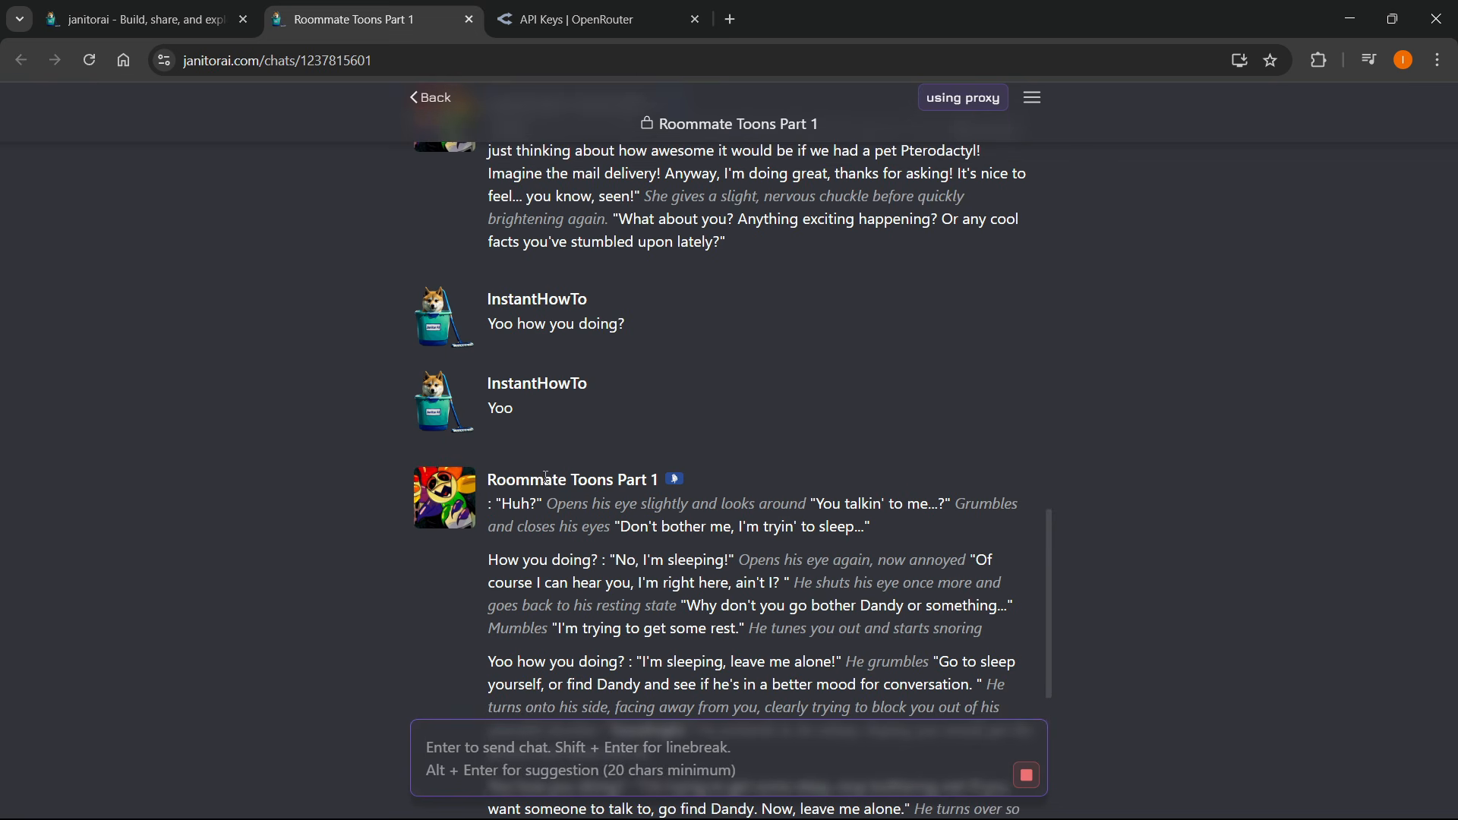
pyautogui.scroll(5, 541, 494)
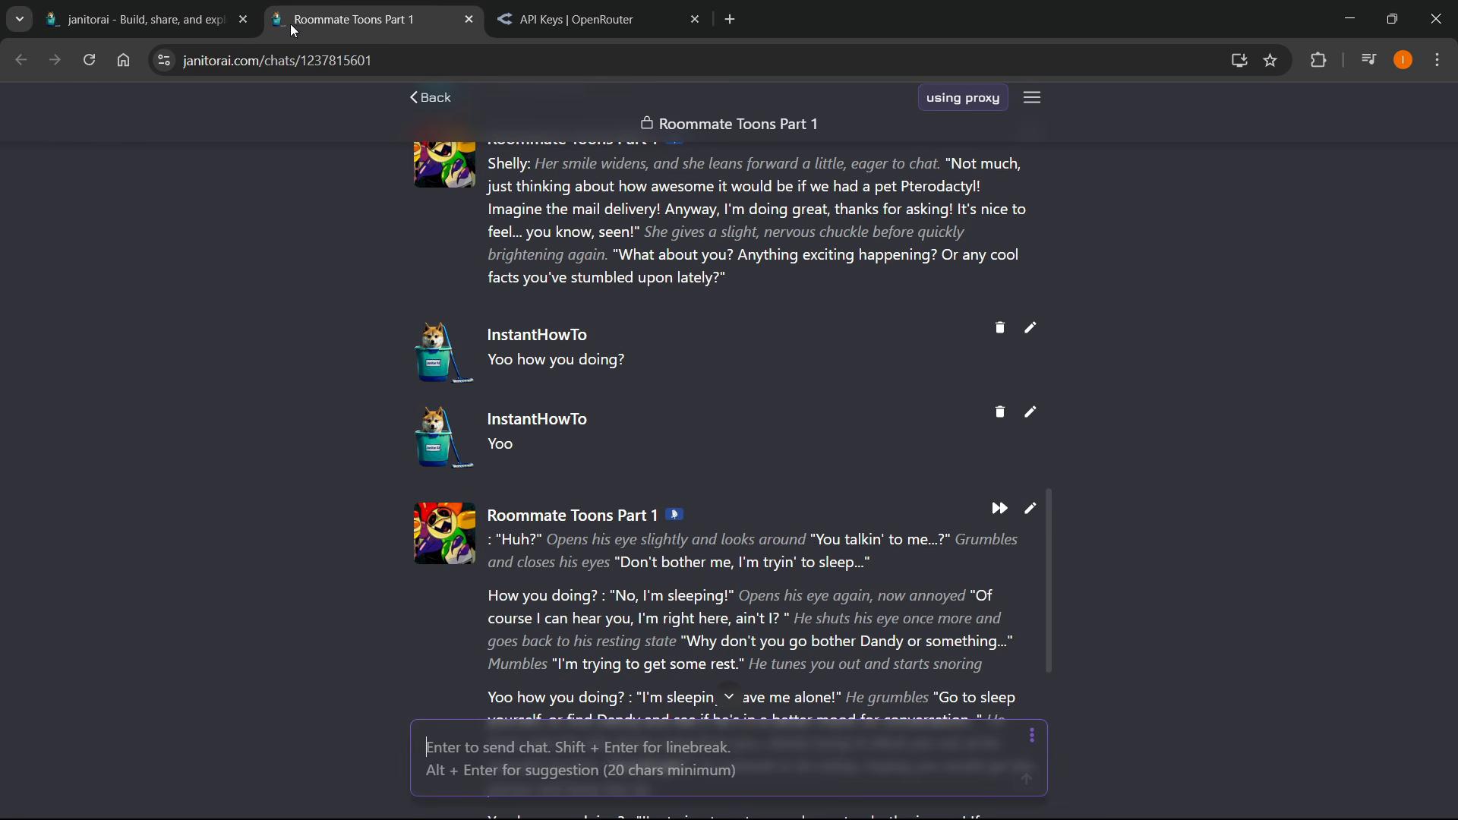
pyautogui.scroll(-2, 583, 400)
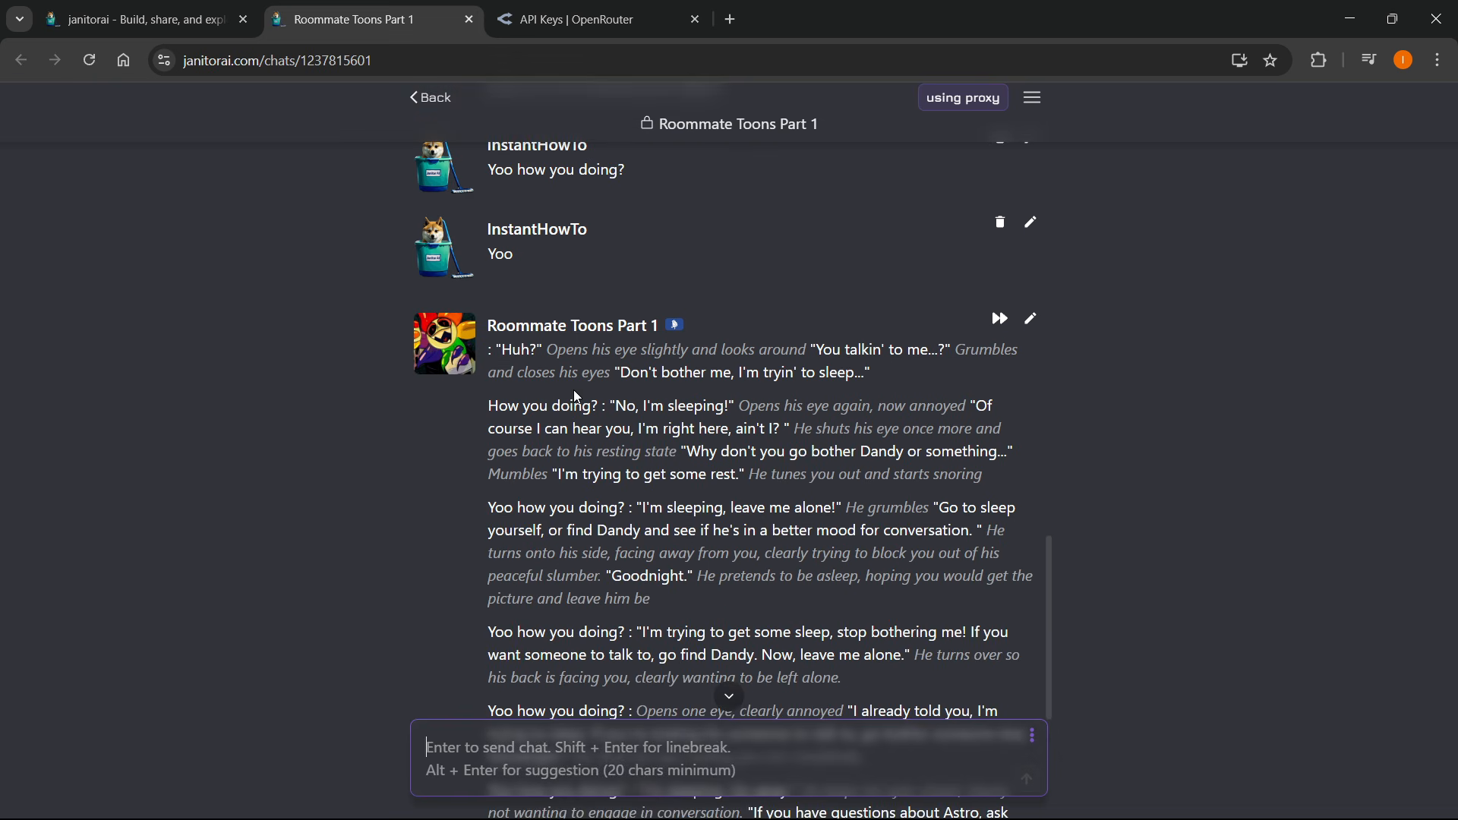
pyautogui.scroll(1, 573, 390)
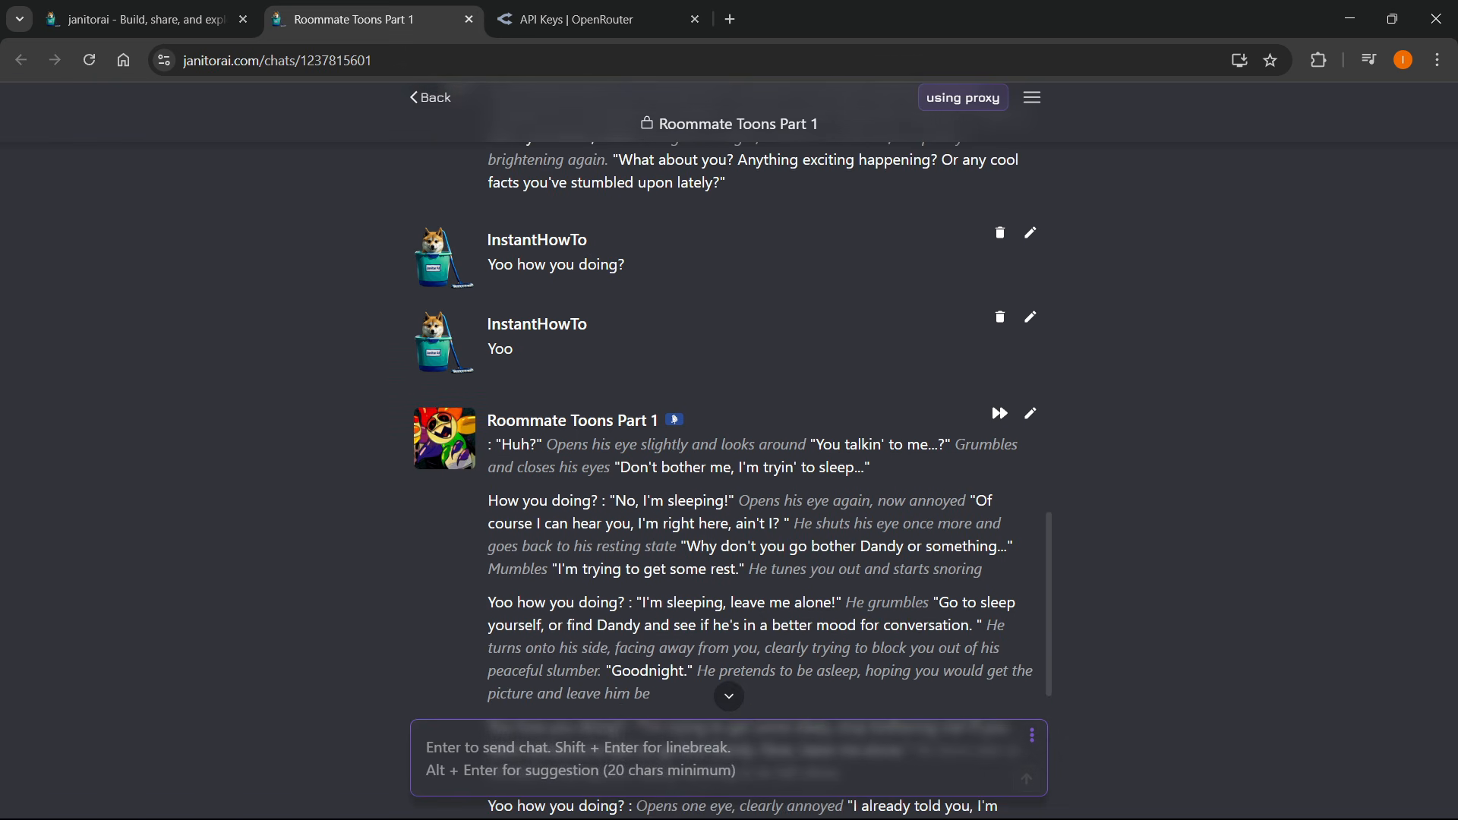